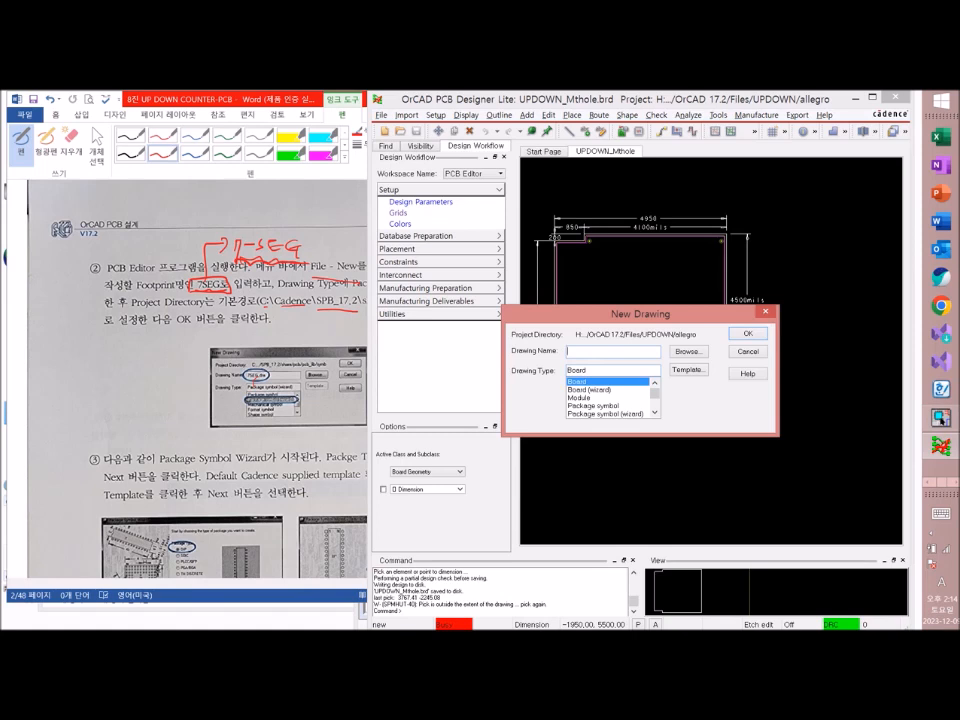
Step: Set the new drawing's type to Package symbol (wizard) and enter 7SEG as the drawing name
{"action": "left_click", "coordinate": [605, 413]}
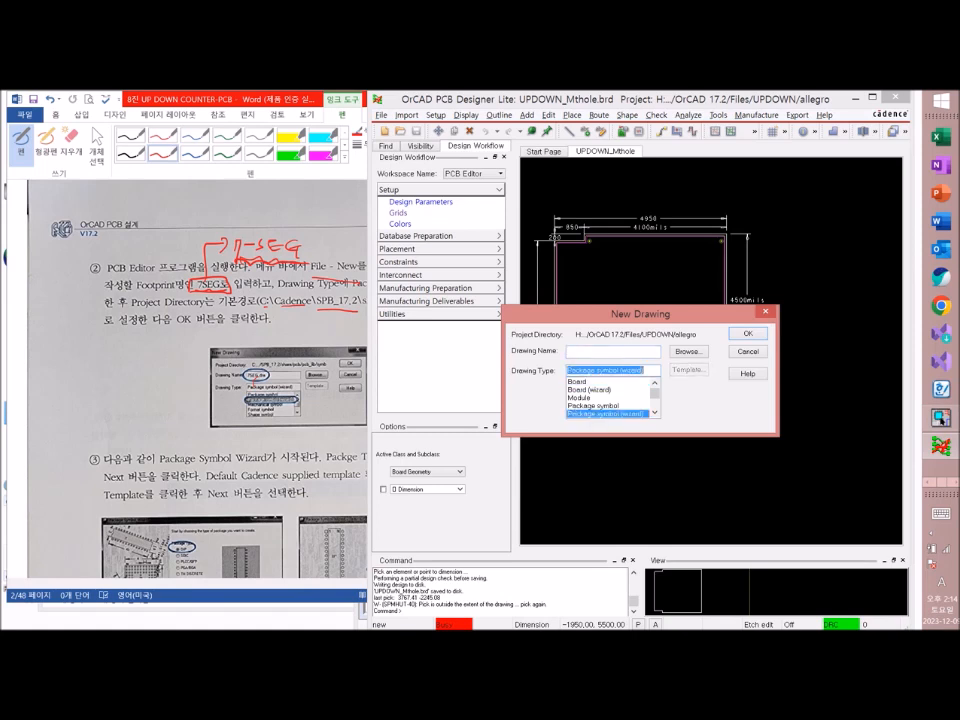
{"action": "left_click", "coordinate": [590, 351]}
{"action": "type", "text": "7"}
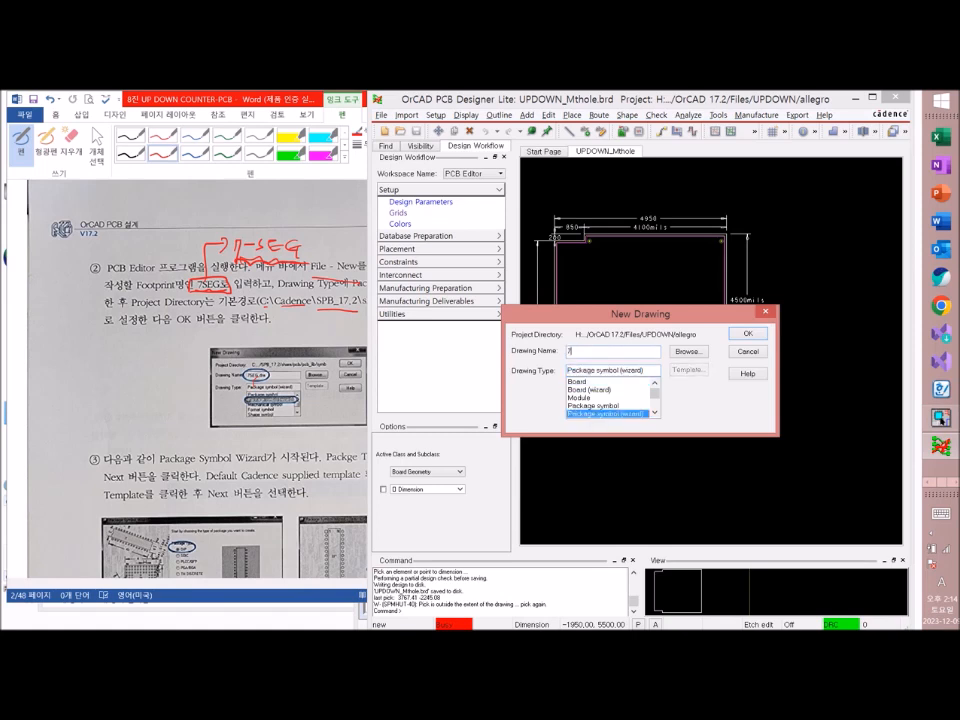
{"action": "type", "text": "SEG"}
Step: Choose the PCB Library folder inside Files/Library, name the drawing 7SEG2, and create it
{"action": "left_click", "coordinate": [688, 351]}
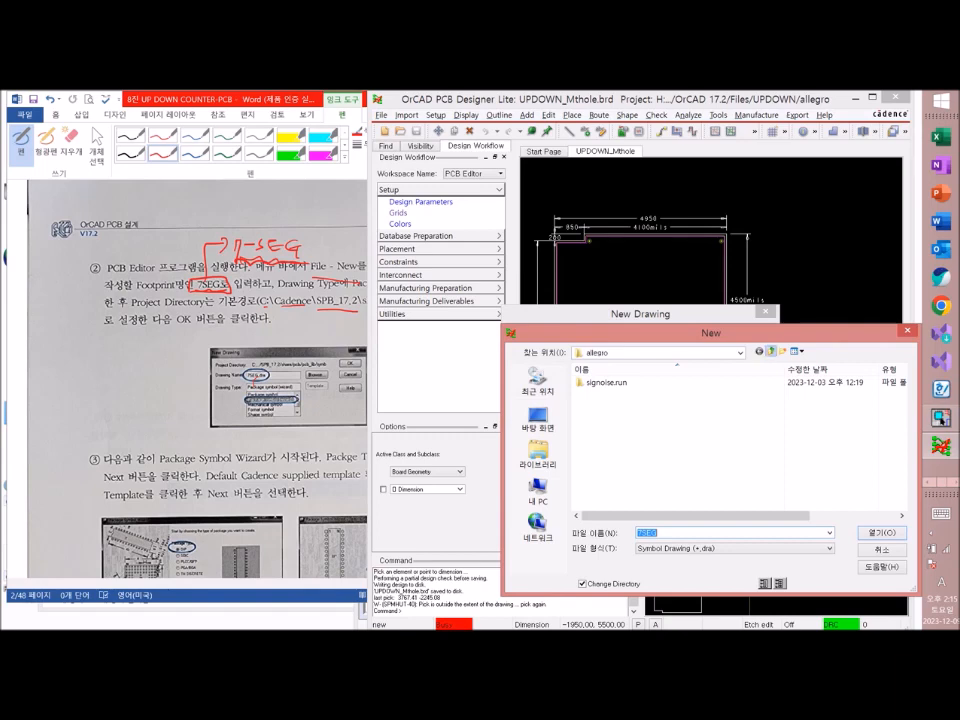
{"action": "left_click", "coordinate": [771, 352]}
{"action": "left_click", "coordinate": [771, 352]}
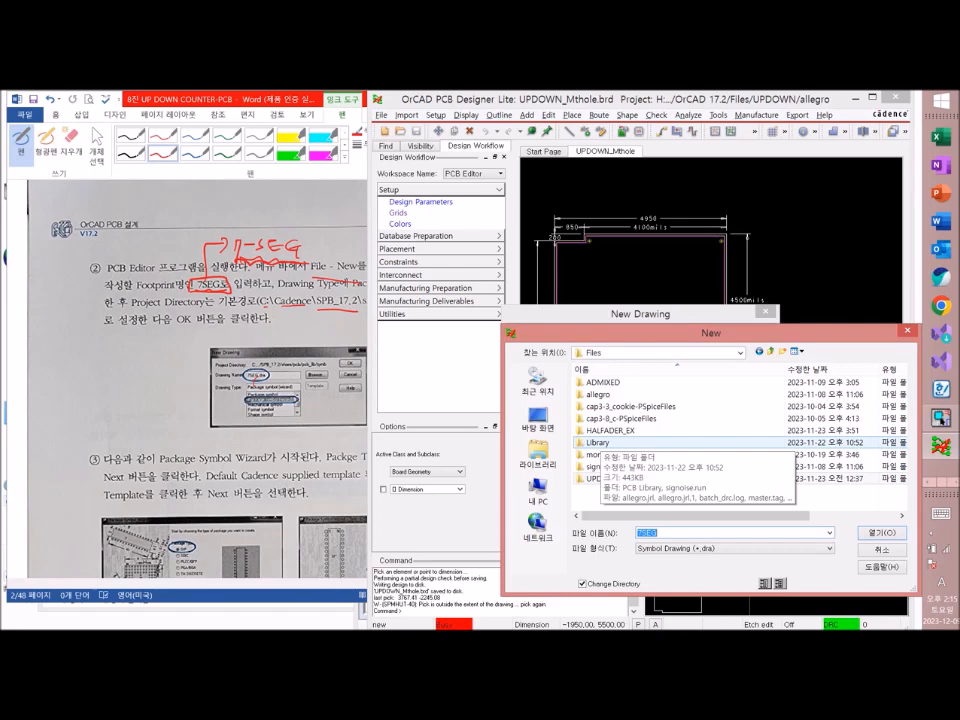
{"action": "double_click", "coordinate": [597, 442]}
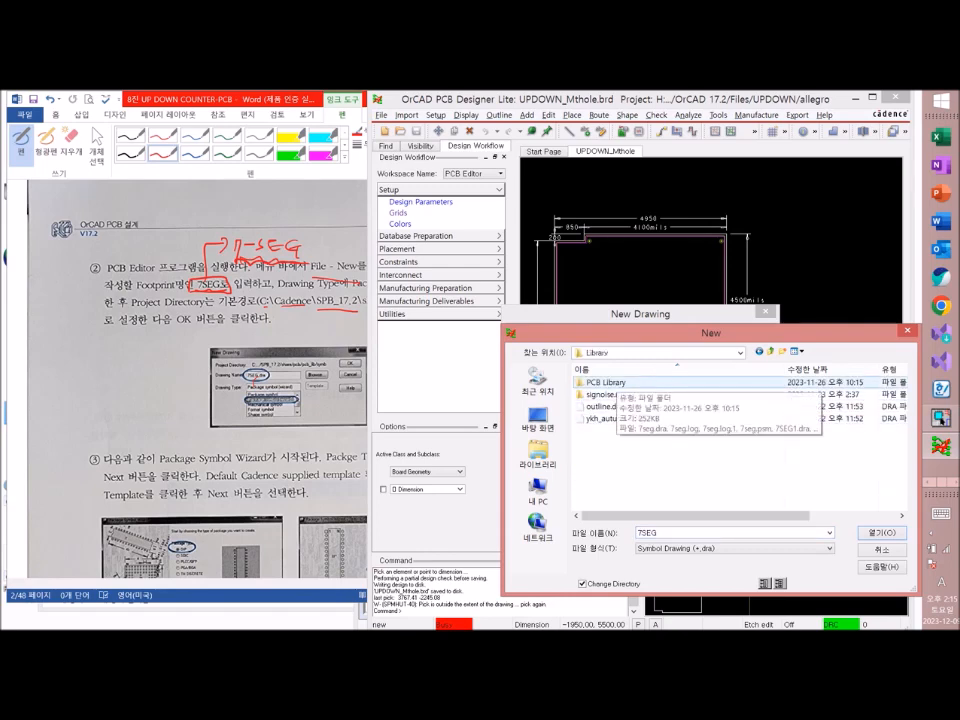
{"action": "double_click", "coordinate": [605, 382]}
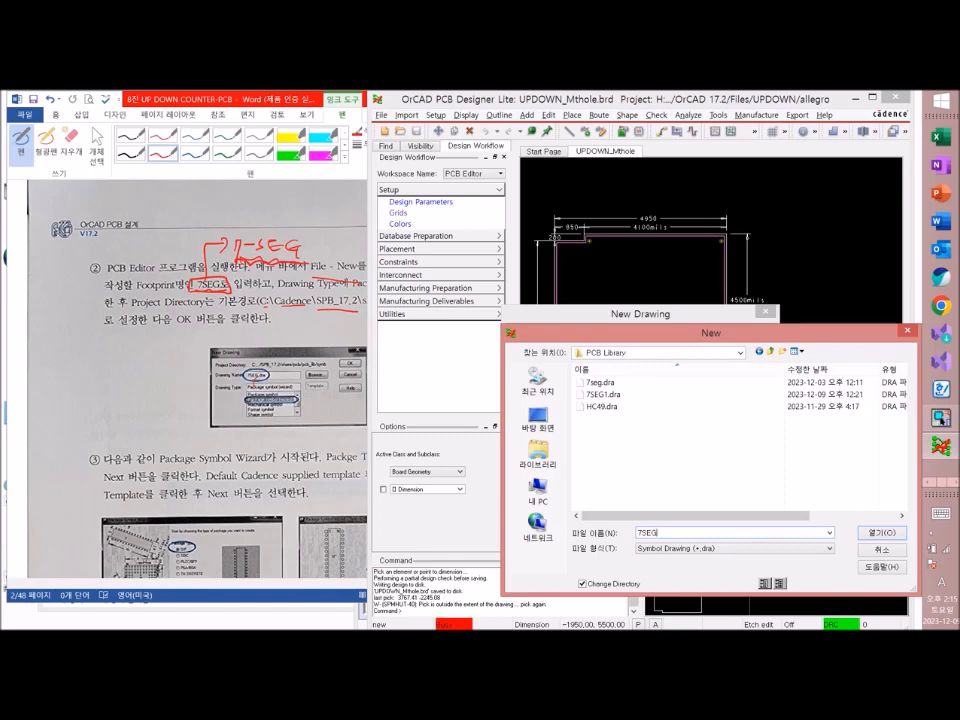
{"action": "type", "text": "2"}
{"action": "key", "text": "Return"}
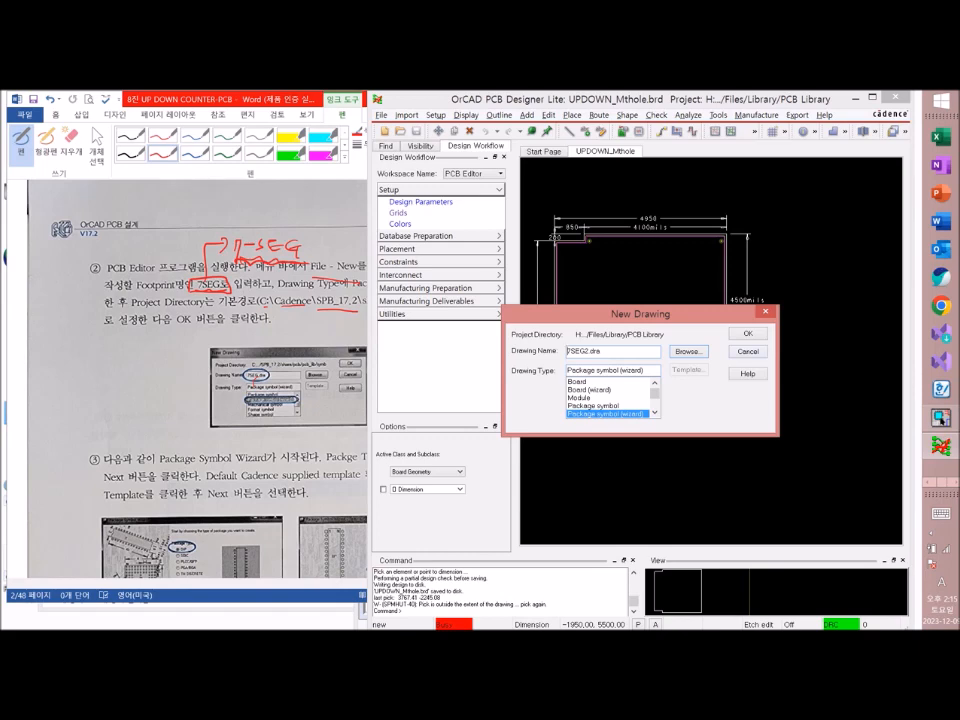
{"action": "left_click_drag", "start_coordinate": [590, 351], "coordinate": [584, 351]}
{"action": "left_click", "coordinate": [748, 333]}
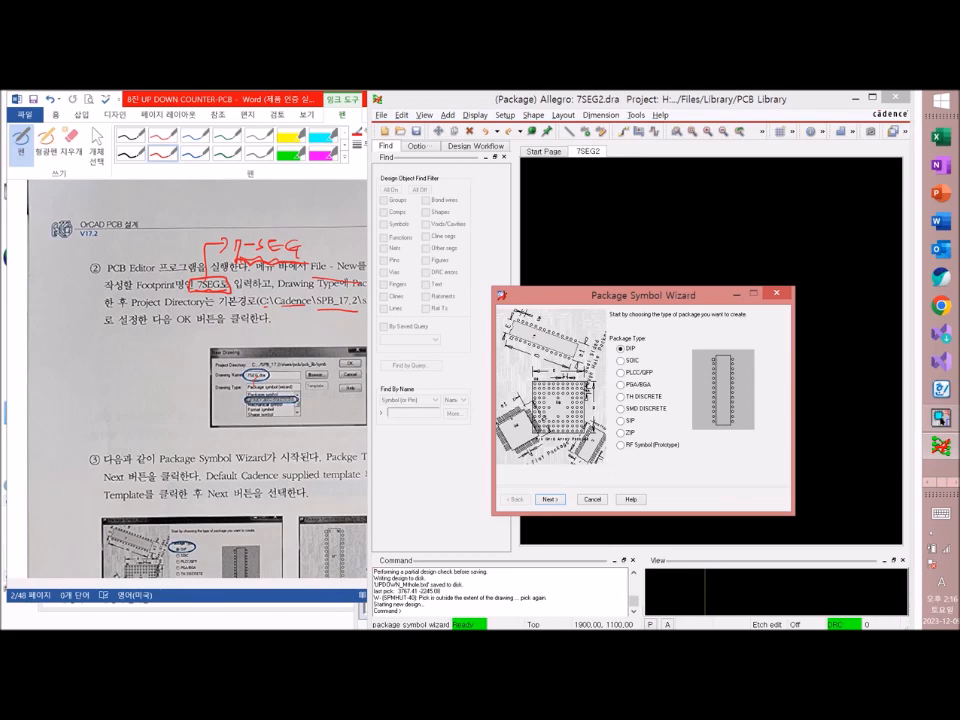
Step: Switch to the Word guide and mark the DIP pin rows, SIP option and wizard picture of step 3 in red ink
{"action": "key", "text": "alt+Tab"}
{"action": "scroll", "coordinate": [265, 380], "scroll_direction": "down", "scroll_amount": 3}
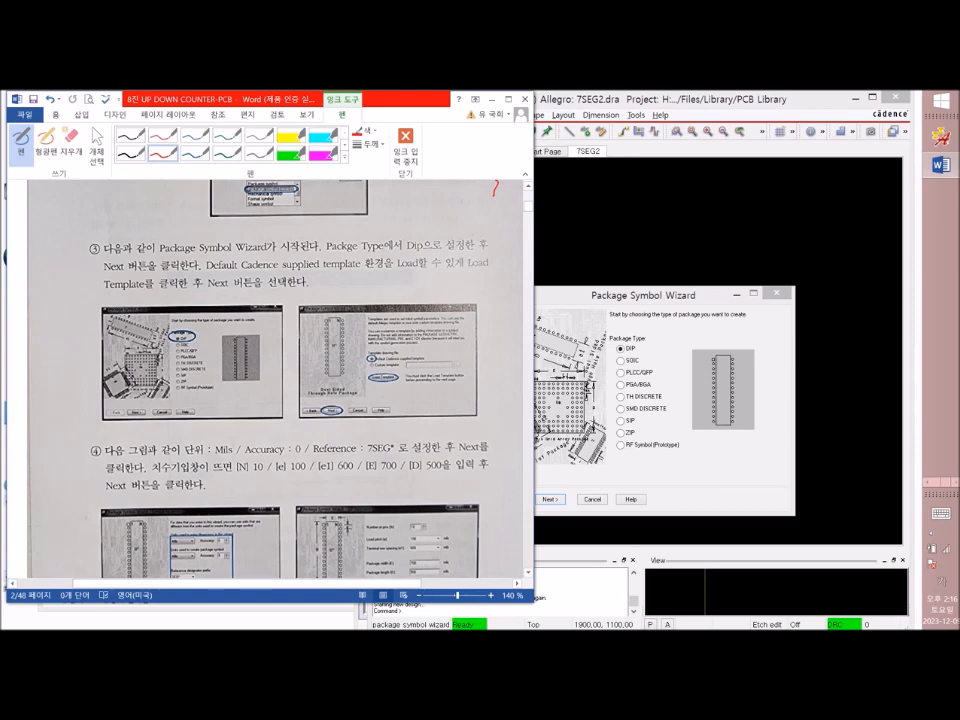
{"action": "mouse_move", "coordinate": [236, 379]}
{"action": "left_mouse_down"}
{"action": "mouse_move", "coordinate": [233, 392]}
{"action": "mouse_move", "coordinate": [244, 390]}
{"action": "left_mouse_up"}
{"action": "left_click_drag", "start_coordinate": [187, 374], "coordinate": [199, 375]}
{"action": "left_click_drag", "start_coordinate": [80, 331], "coordinate": [74, 367]}
Step: In the OrCAD Package Symbol Wizard, accept the DIP package type and load the default Cadence supplied template
{"action": "left_click", "coordinate": [550, 498]}
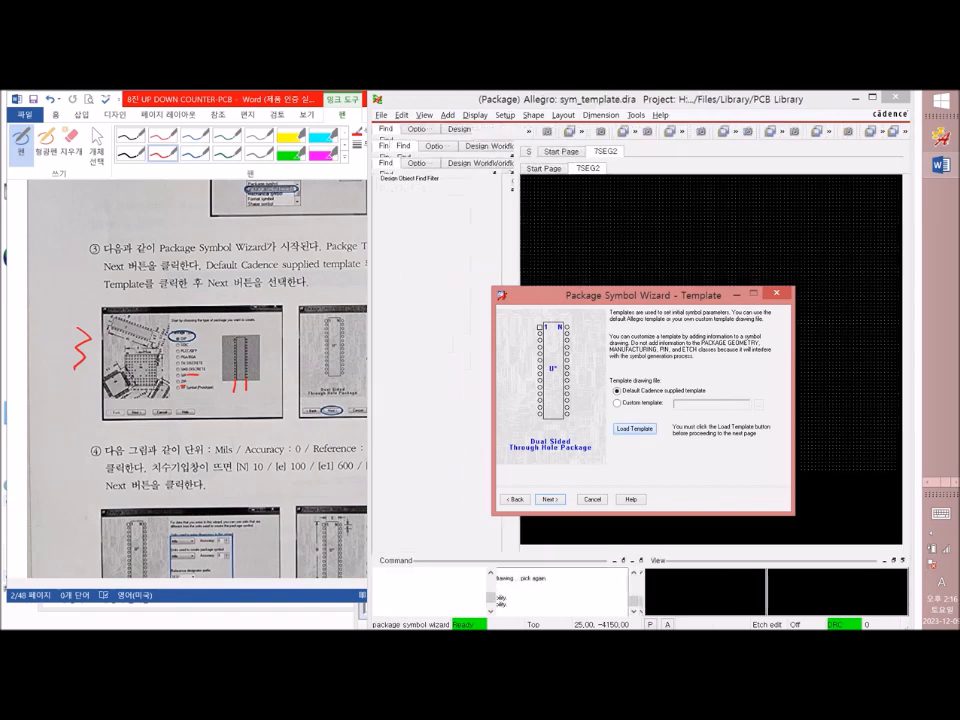
{"action": "left_click_drag", "start_coordinate": [643, 295], "coordinate": [649, 458]}
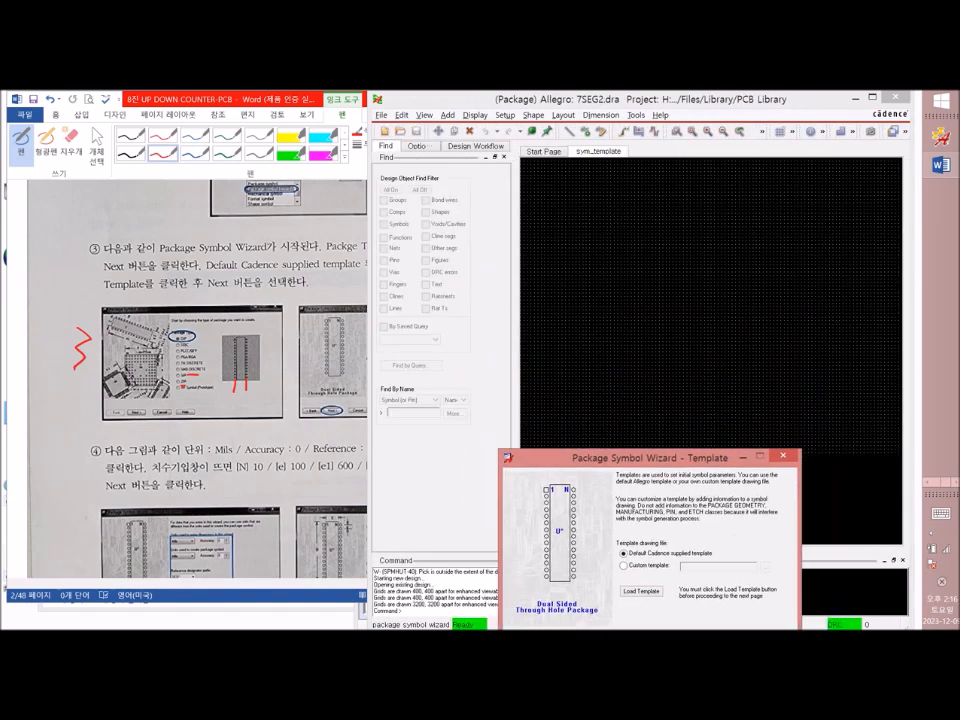
{"action": "left_click_drag", "start_coordinate": [649, 458], "coordinate": [629, 246]}
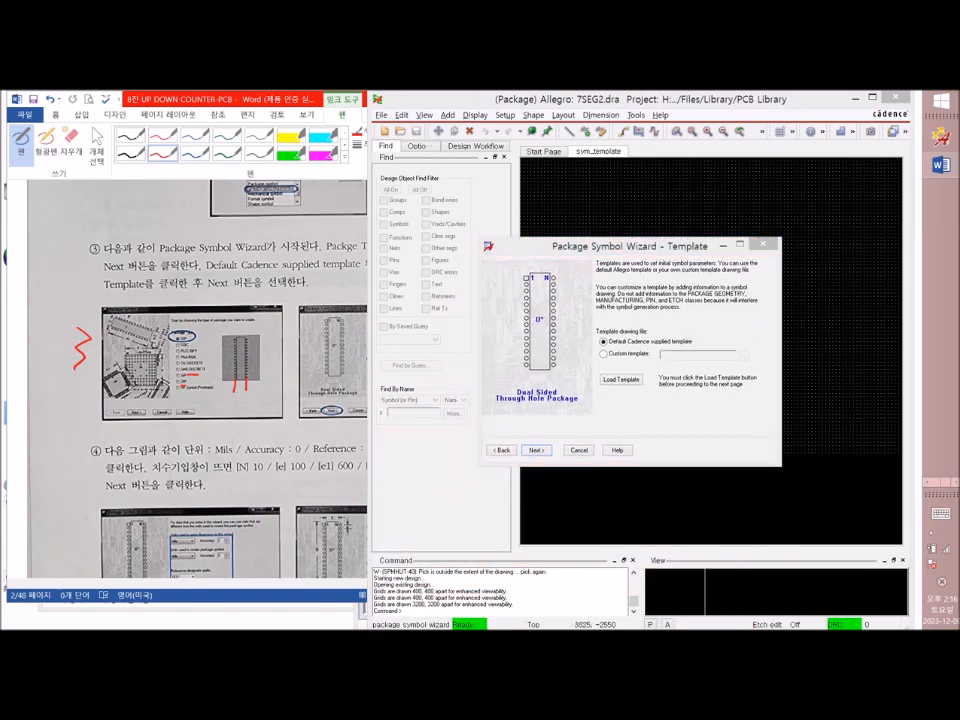
{"action": "left_click", "coordinate": [536, 450]}
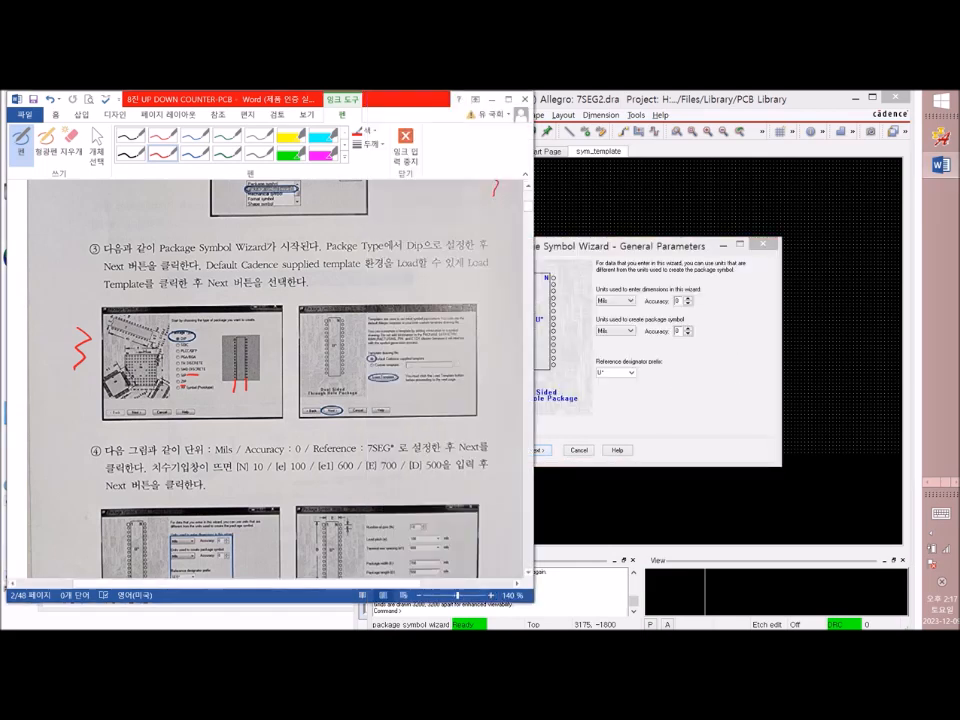
Step: In the Word guide's step 4, underline Mils, Accuracy and Reference in red, circle 7SEG*, and mark the pin-count field in the picture
{"action": "scroll", "coordinate": [266, 378], "scroll_direction": "down", "scroll_amount": 3}
{"action": "scroll", "coordinate": [266, 378], "scroll_direction": "up", "scroll_amount": 1}
{"action": "scroll", "coordinate": [266, 378], "scroll_direction": "up", "scroll_amount": 1}
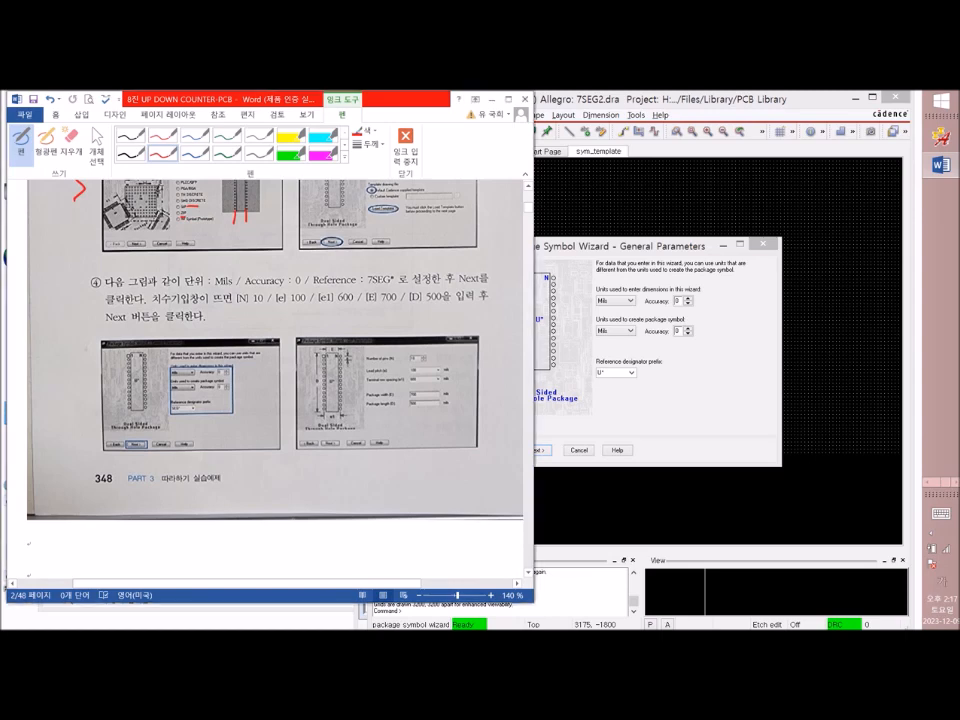
{"action": "mouse_move", "coordinate": [211, 290]}
{"action": "left_mouse_down"}
{"action": "mouse_move", "coordinate": [358, 288]}
{"action": "mouse_move", "coordinate": [366, 272]}
{"action": "mouse_move", "coordinate": [380, 288]}
{"action": "mouse_move", "coordinate": [400, 273]}
{"action": "left_mouse_up"}
{"action": "mouse_move", "coordinate": [428, 348]}
{"action": "left_mouse_down"}
{"action": "mouse_move", "coordinate": [400, 357]}
{"action": "mouse_move", "coordinate": [430, 349]}
{"action": "left_mouse_up"}
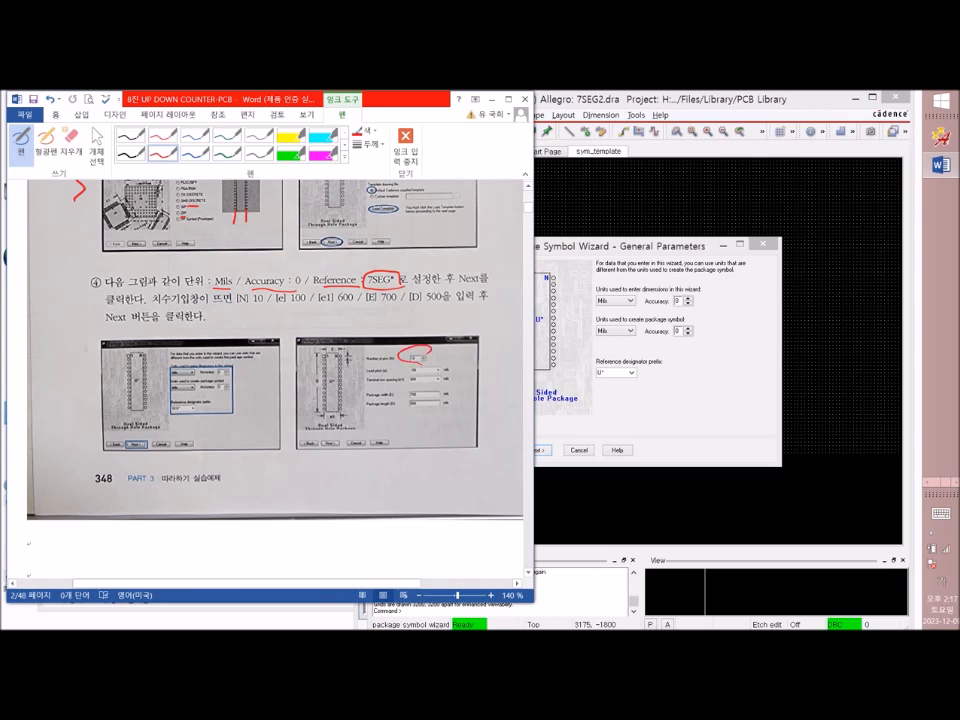
Step: Underline the N, e, e1, E and D dimension values in step 4 and mark the pin rows and e1 in its picture
{"action": "left_click_drag", "start_coordinate": [236, 309], "coordinate": [309, 304]}
{"action": "left_click_drag", "start_coordinate": [319, 308], "coordinate": [353, 305]}
{"action": "mouse_move", "coordinate": [326, 341]}
{"action": "left_mouse_down"}
{"action": "mouse_move", "coordinate": [338, 354]}
{"action": "mouse_move", "coordinate": [323, 355]}
{"action": "left_mouse_up"}
{"action": "mouse_move", "coordinate": [345, 417]}
{"action": "left_mouse_down"}
{"action": "mouse_move", "coordinate": [332, 424]}
{"action": "mouse_move", "coordinate": [342, 409]}
{"action": "left_mouse_up"}
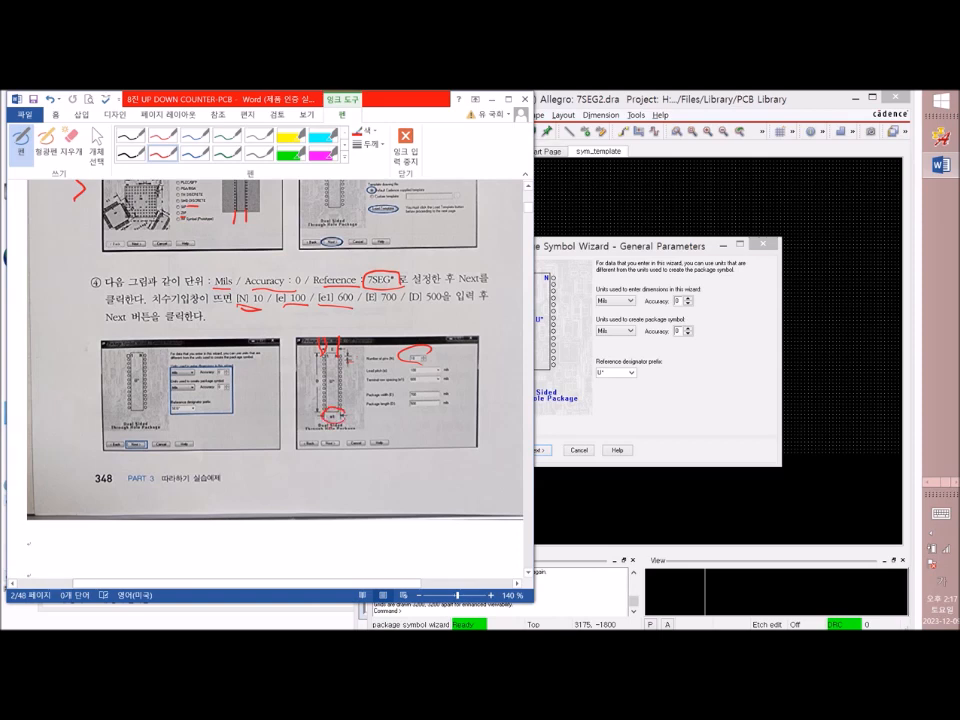
{"action": "left_click_drag", "start_coordinate": [372, 307], "coordinate": [442, 308]}
Step: Back in the OrCAD wizard, set the reference designator prefix to 7SEG* and accept the general parameters
{"action": "key", "text": "alt+Tab"}
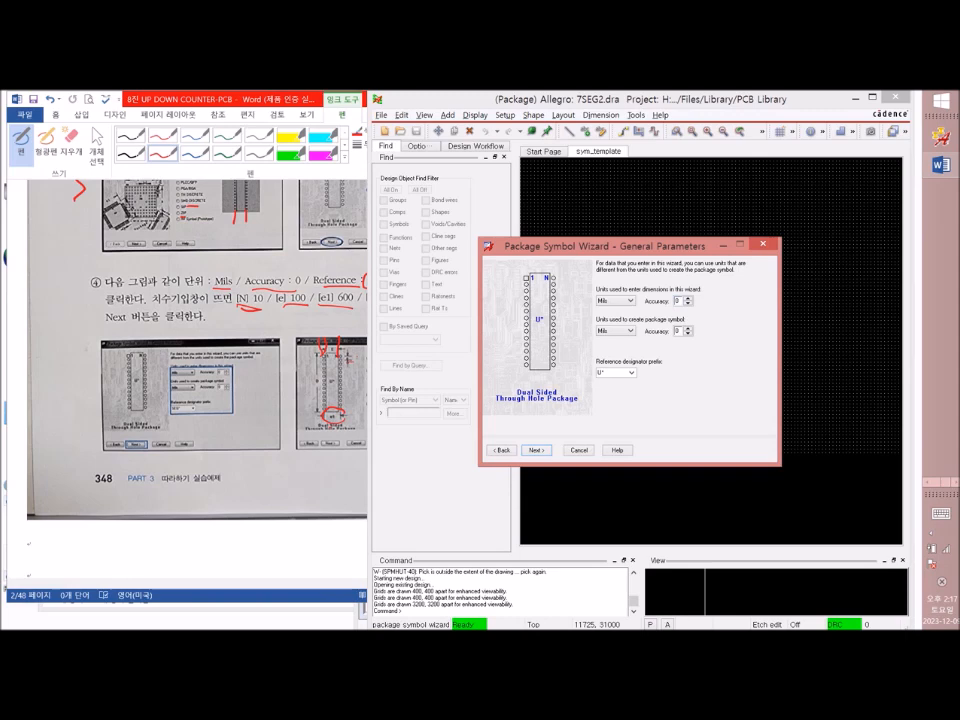
{"action": "double_click", "coordinate": [603, 372]}
{"action": "type", "text": "7seg"}
{"action": "key", "text": "BackSpace"}
{"action": "key", "text": "BackSpace"}
{"action": "key", "text": "BackSpace"}
{"action": "type", "text": "SEG"}
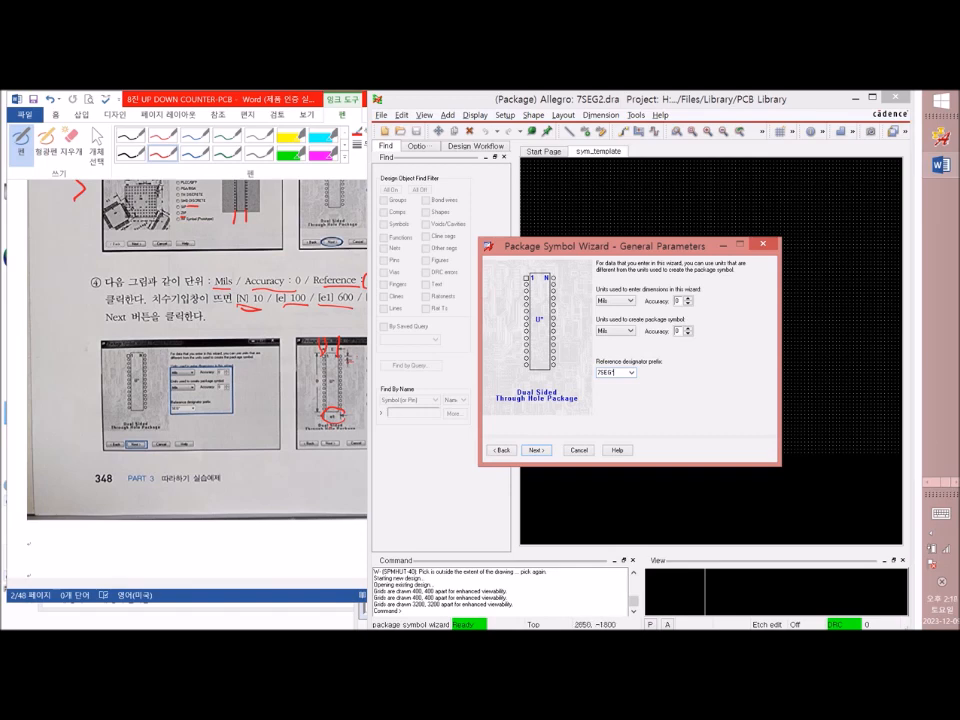
{"action": "key", "text": "Return"}
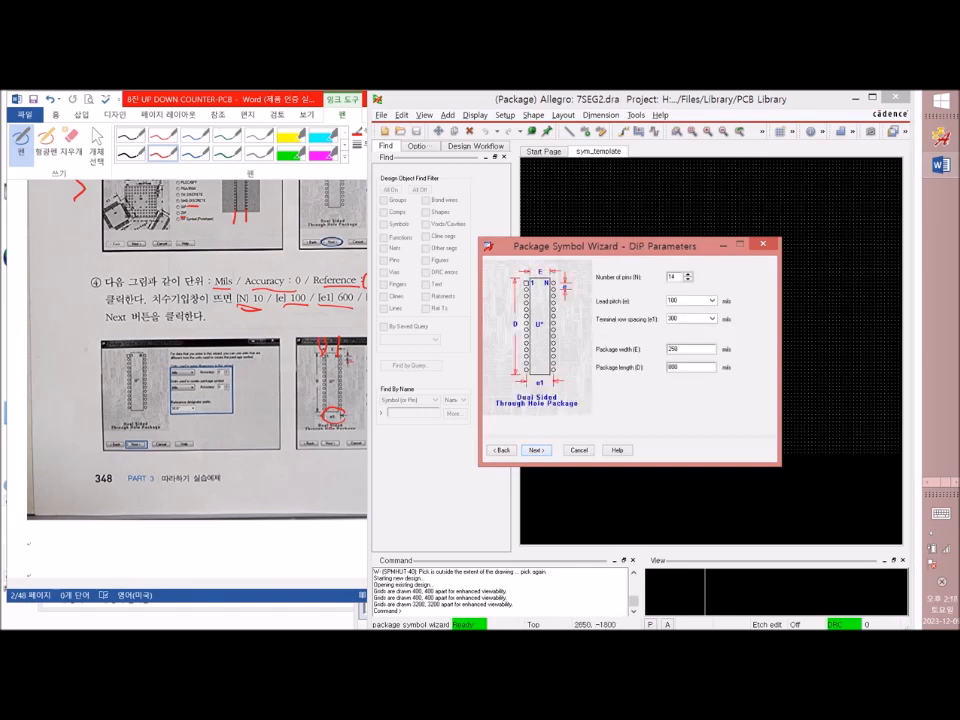
Step: Set the DIP parameters to 10 pins, 600 mils terminal row spacing, 700 mils package width and 500 mils package length
{"action": "double_click", "coordinate": [671, 276]}
{"action": "type", "text": "0"}
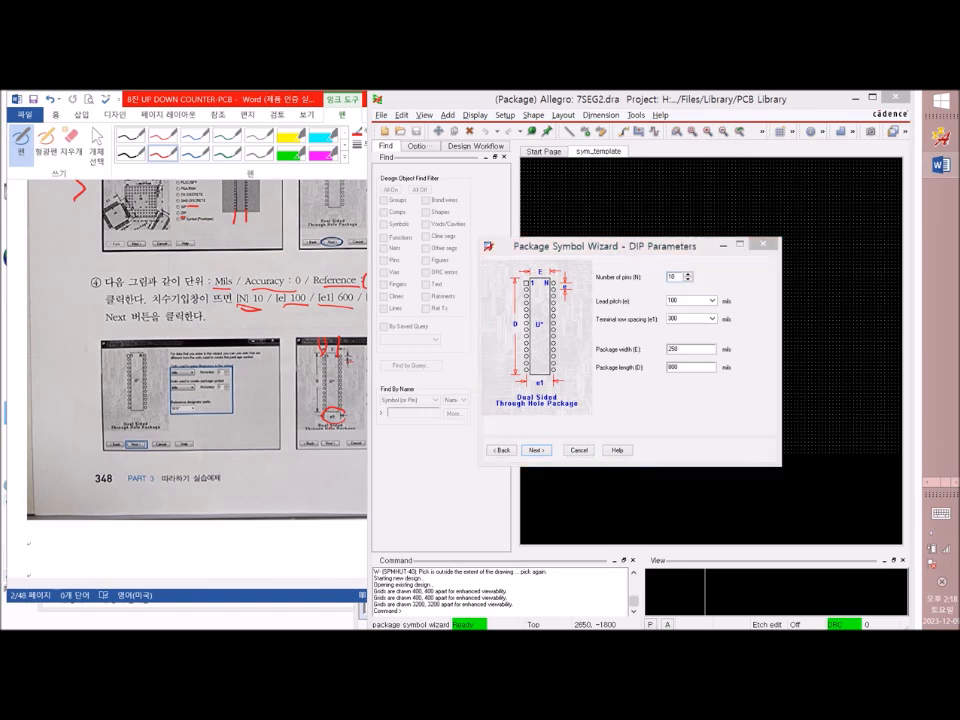
{"action": "double_click", "coordinate": [672, 277]}
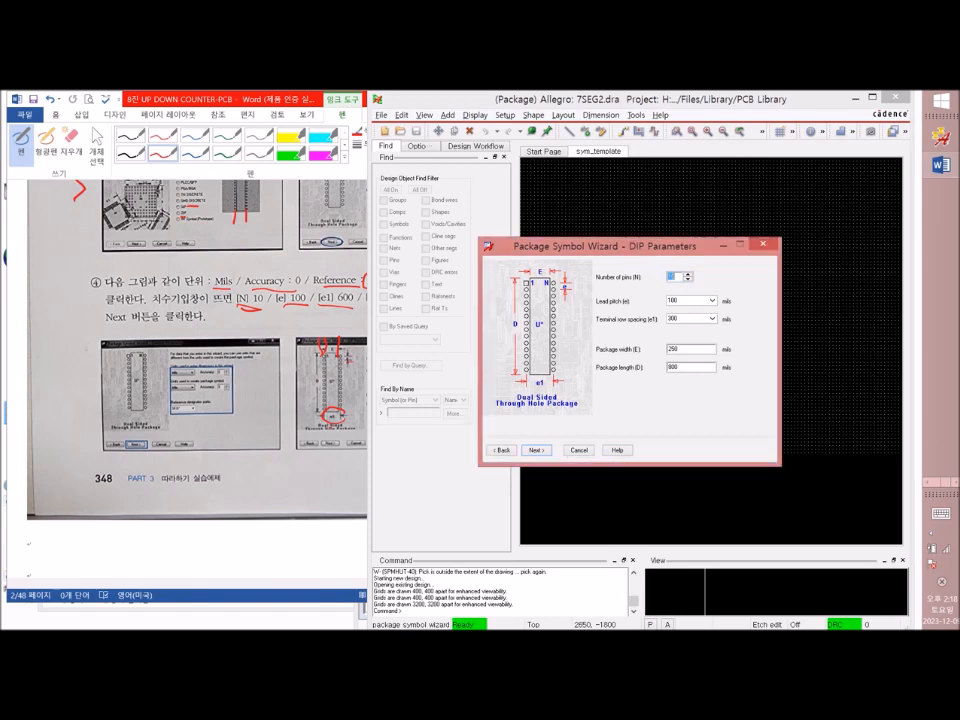
{"action": "double_click", "coordinate": [672, 318]}
{"action": "type", "text": "600"}
{"action": "key", "text": "Tab"}
{"action": "type", "text": "700"}
{"action": "key", "text": "Tab"}
{"action": "type", "text": "500"}
{"action": "key", "text": "Return"}
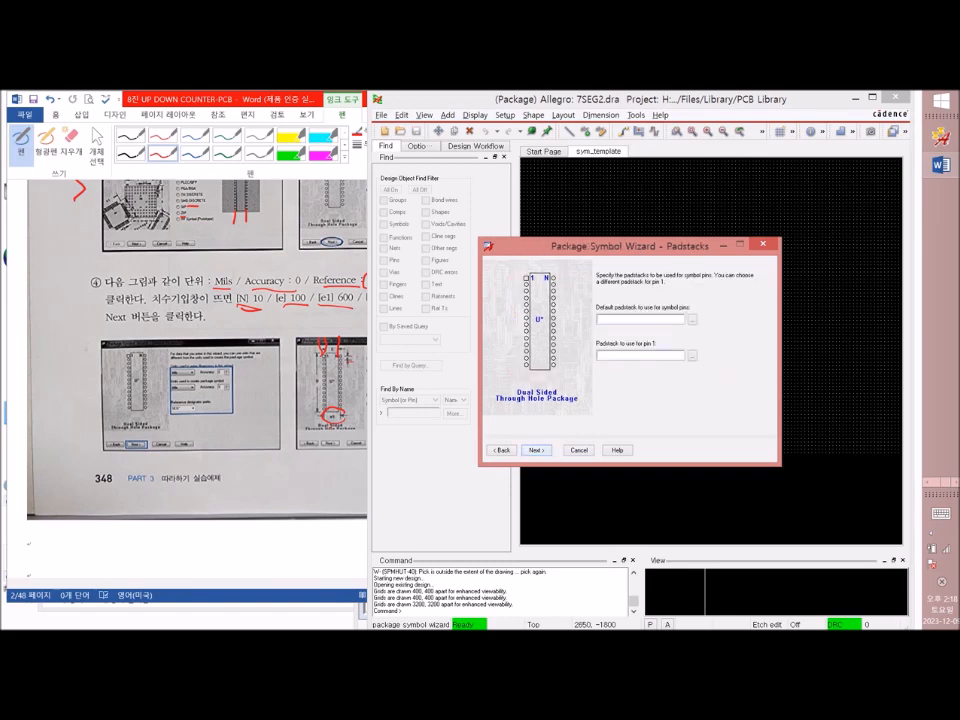
Step: In the Word guide's step 5, mark both padstack browse buttons and the padstack choices in the pictures in red ink
{"action": "left_click", "coordinate": [360, 212]}
{"action": "scroll", "coordinate": [371, 212], "scroll_direction": "down", "scroll_amount": 5}
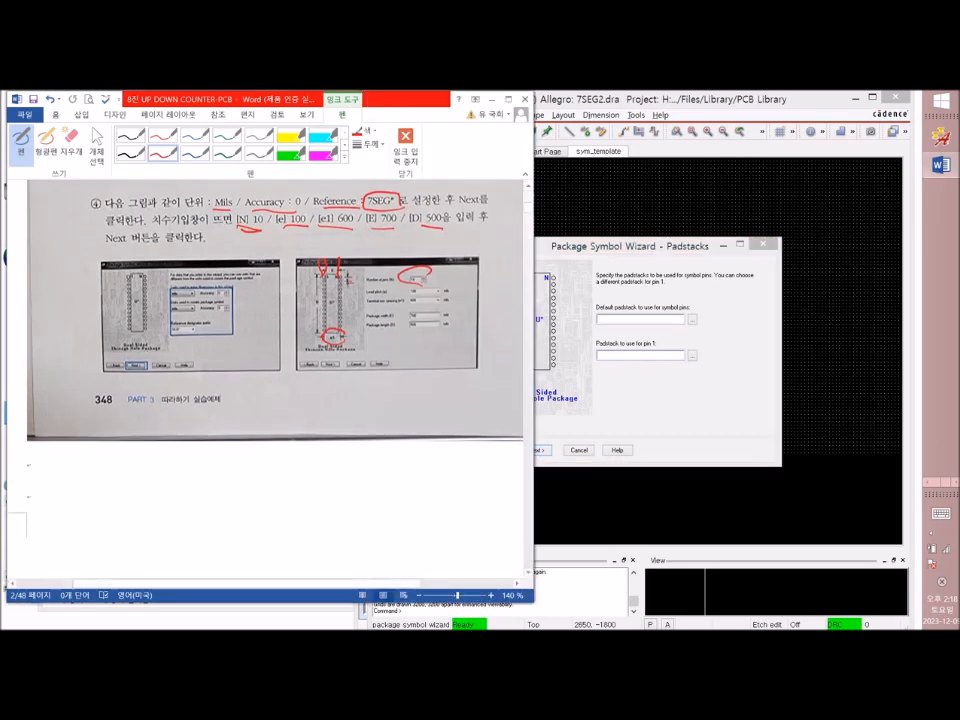
{"action": "scroll", "coordinate": [265, 400], "scroll_direction": "down", "scroll_amount": 3}
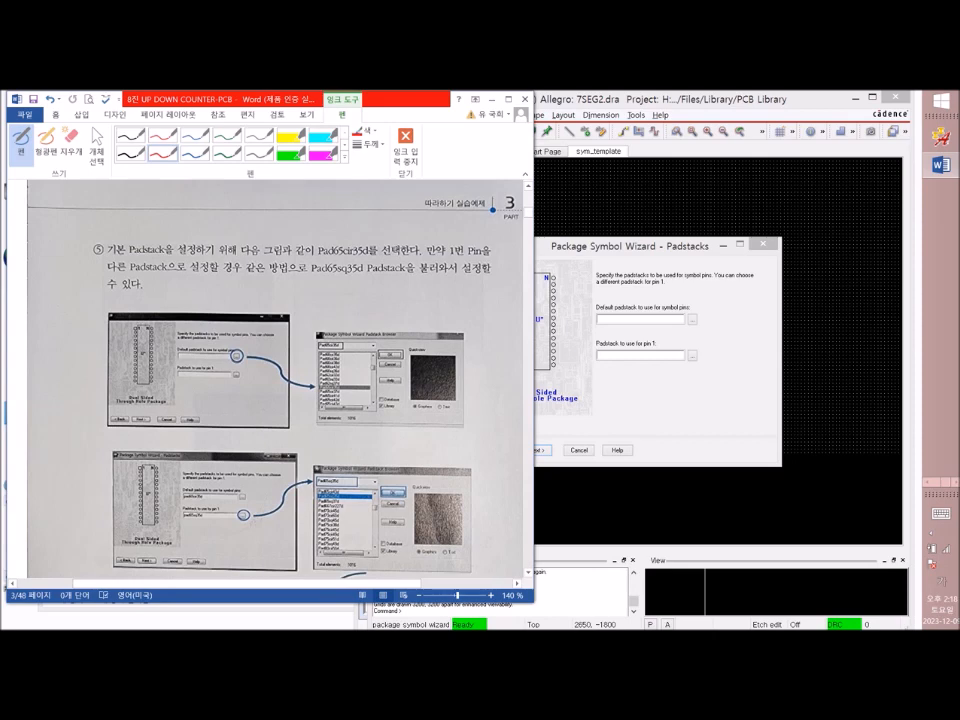
{"action": "mouse_move", "coordinate": [316, 392]}
{"action": "left_mouse_down"}
{"action": "mouse_move", "coordinate": [330, 394]}
{"action": "mouse_move", "coordinate": [325, 384]}
{"action": "mouse_move", "coordinate": [314, 393]}
{"action": "left_mouse_up"}
{"action": "left_click_drag", "start_coordinate": [237, 349], "coordinate": [244, 354]}
{"action": "mouse_move", "coordinate": [248, 510]}
{"action": "left_mouse_down"}
{"action": "mouse_move", "coordinate": [308, 479]}
{"action": "mouse_move", "coordinate": [333, 480]}
{"action": "left_mouse_up"}
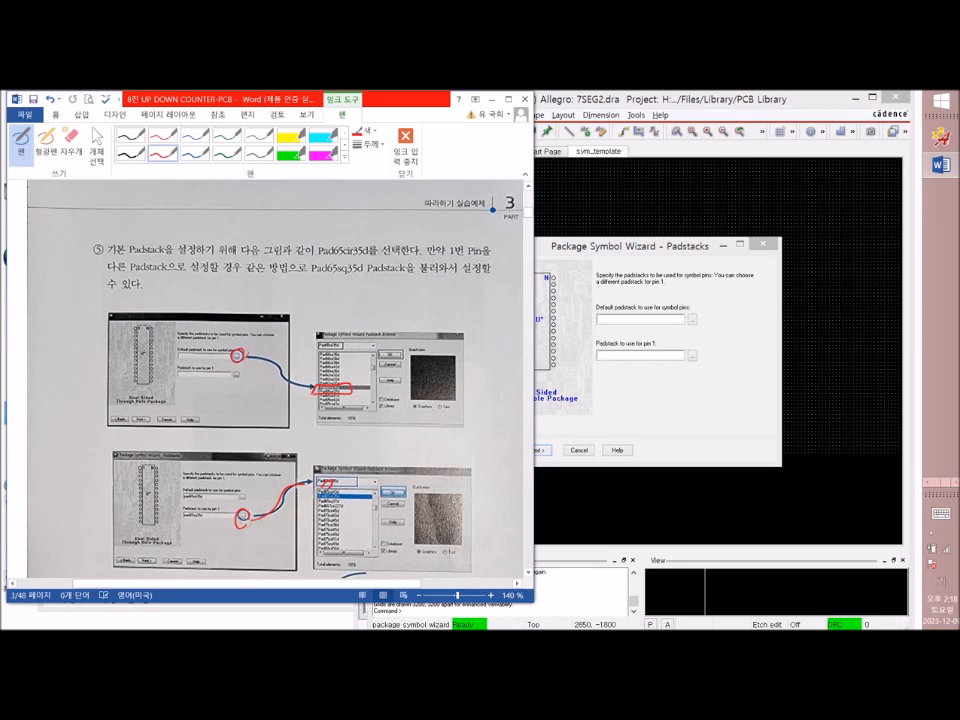
Step: In the OrCAD wizard, assign pad65cir35d as the default padstack and pad65sq35d as the pin 1 padstack
{"action": "left_click", "coordinate": [692, 319]}
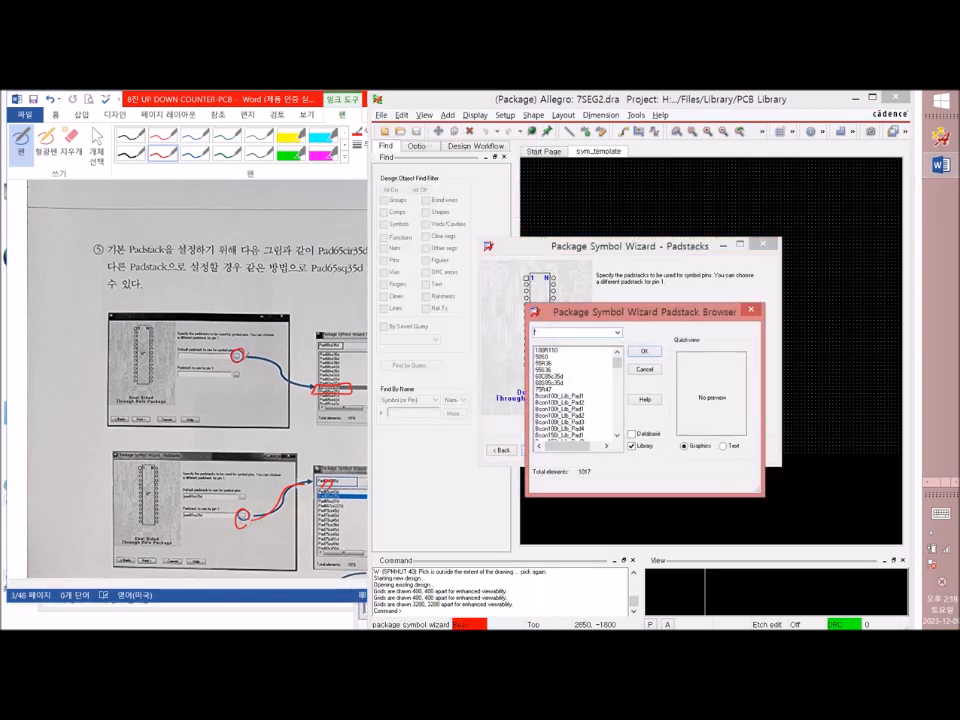
{"action": "left_click_drag", "start_coordinate": [617, 362], "coordinate": [617, 389]}
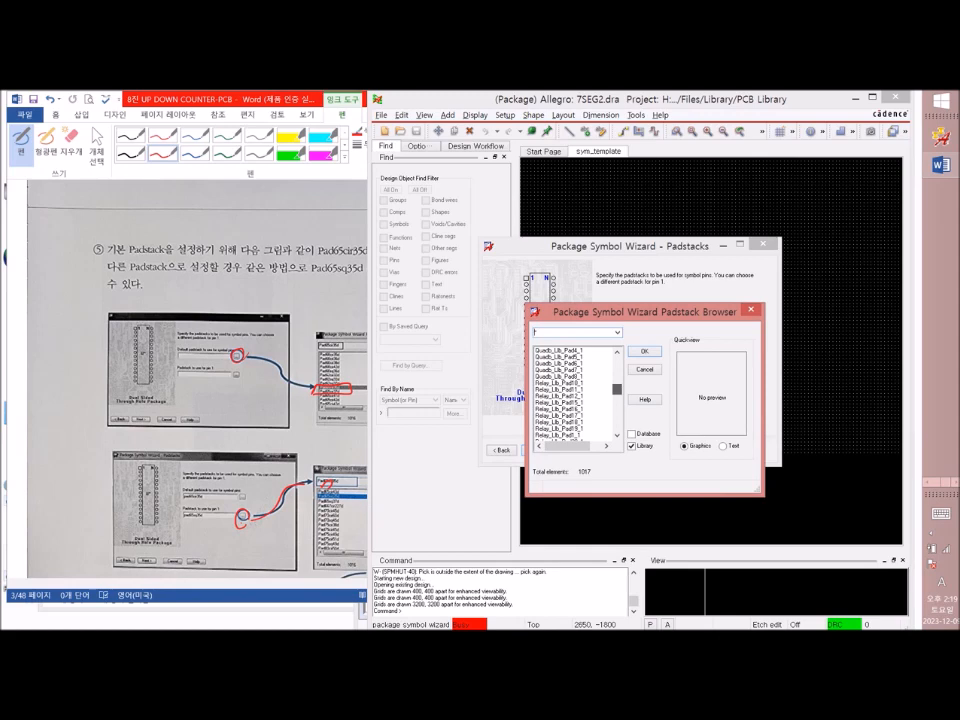
{"action": "key", "text": "p"}
{"action": "scroll", "coordinate": [617, 389], "scroll_direction": "down", "scroll_amount": 8}
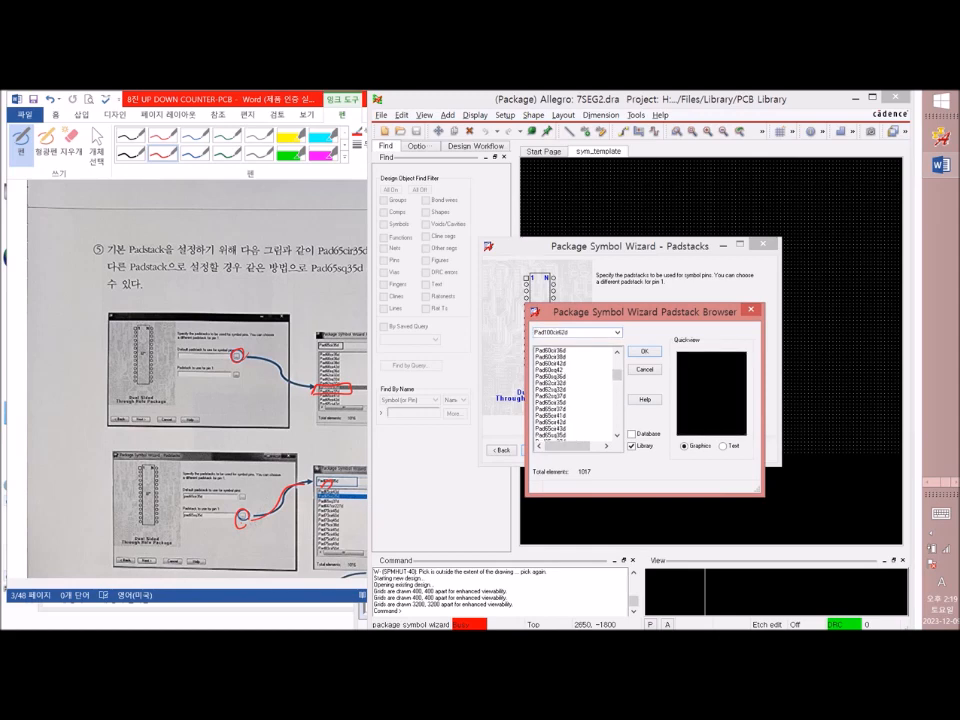
{"action": "scroll", "coordinate": [575, 395], "scroll_direction": "down", "scroll_amount": 2}
{"action": "double_click", "coordinate": [551, 396]}
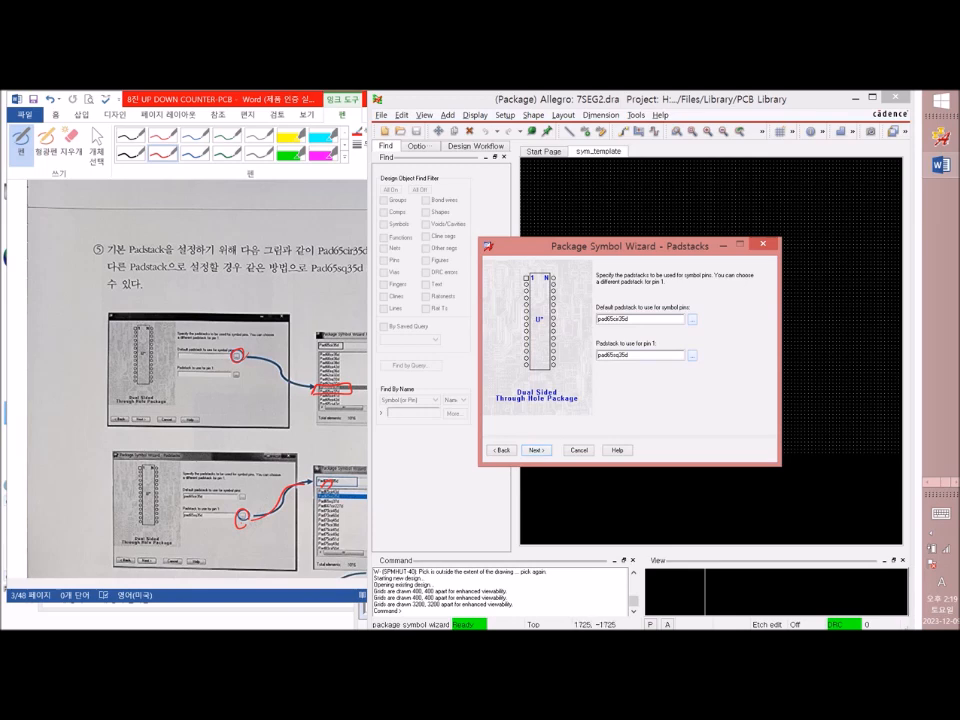
{"action": "left_click", "coordinate": [536, 450]}
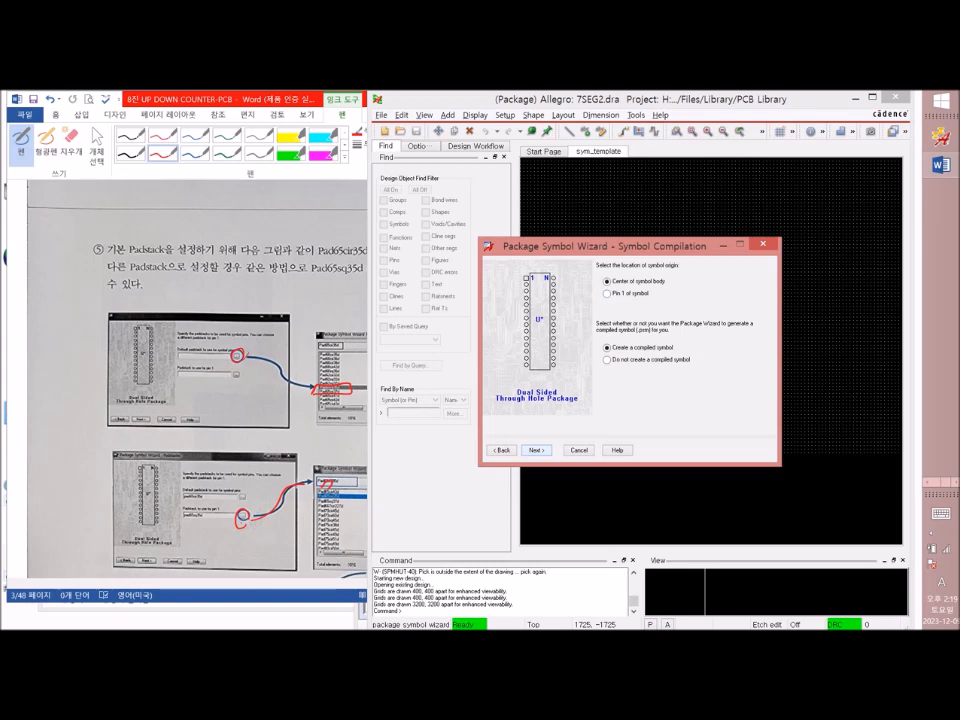
Step: Underline the Pin1 origin instruction in the Word guide's step 6, and set the OrCAD wizard's symbol origin to Pin 1 of symbol
{"action": "key", "text": "alt+Tab"}
{"action": "scroll", "coordinate": [264, 380], "scroll_direction": "down", "scroll_amount": 3}
{"action": "scroll", "coordinate": [264, 380], "scroll_direction": "down", "scroll_amount": 10}
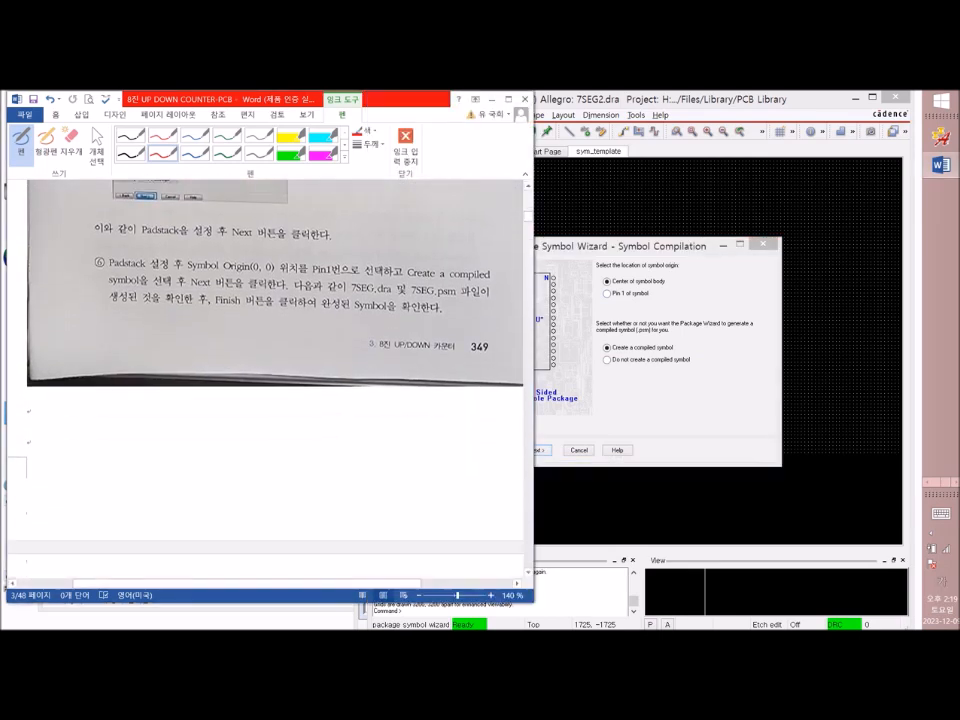
{"action": "scroll", "coordinate": [264, 380], "scroll_direction": "down", "scroll_amount": 1}
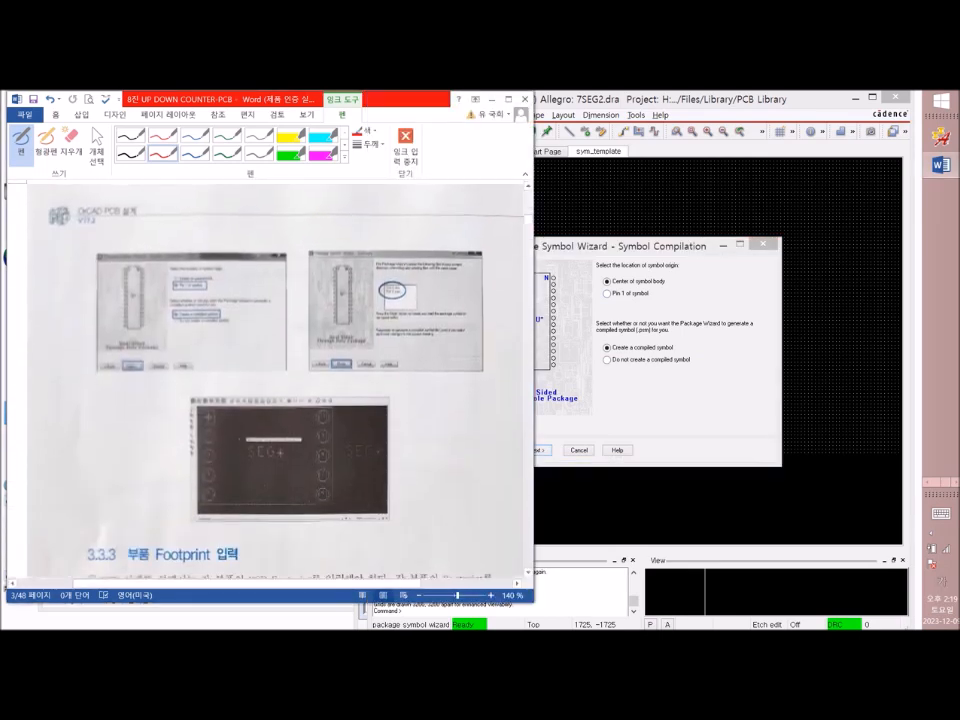
{"action": "scroll", "coordinate": [264, 380], "scroll_direction": "up", "scroll_amount": 8}
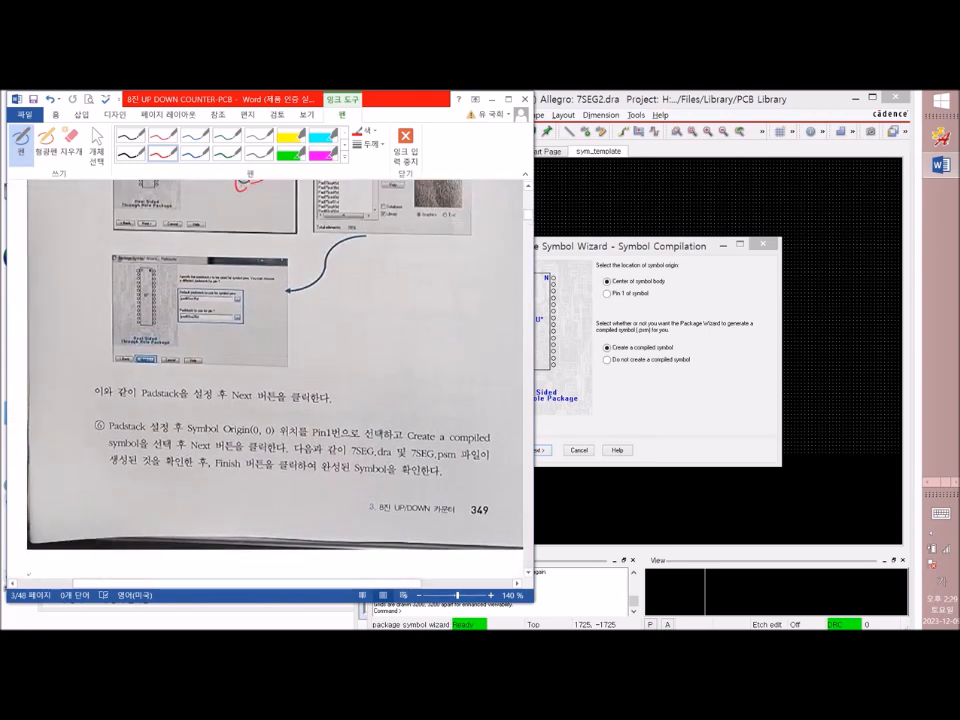
{"action": "left_click_drag", "start_coordinate": [311, 438], "coordinate": [386, 436]}
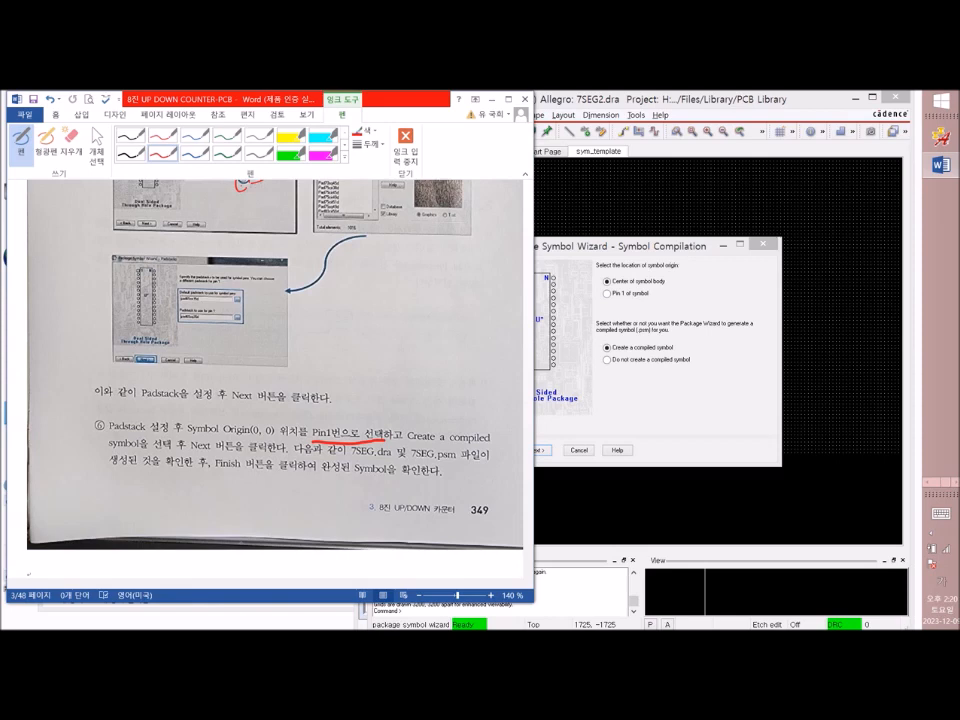
{"action": "left_click", "coordinate": [607, 293]}
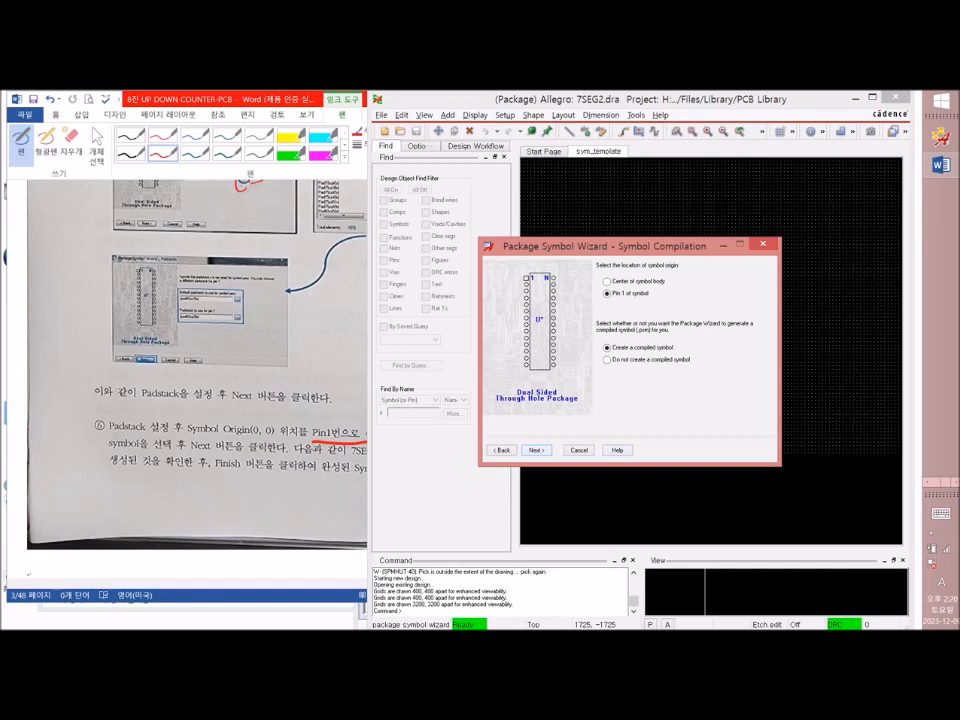
Step: Keep the compiled symbol option and finish the wizard to create the 7SEG2 package symbol
{"action": "key", "text": "Return"}
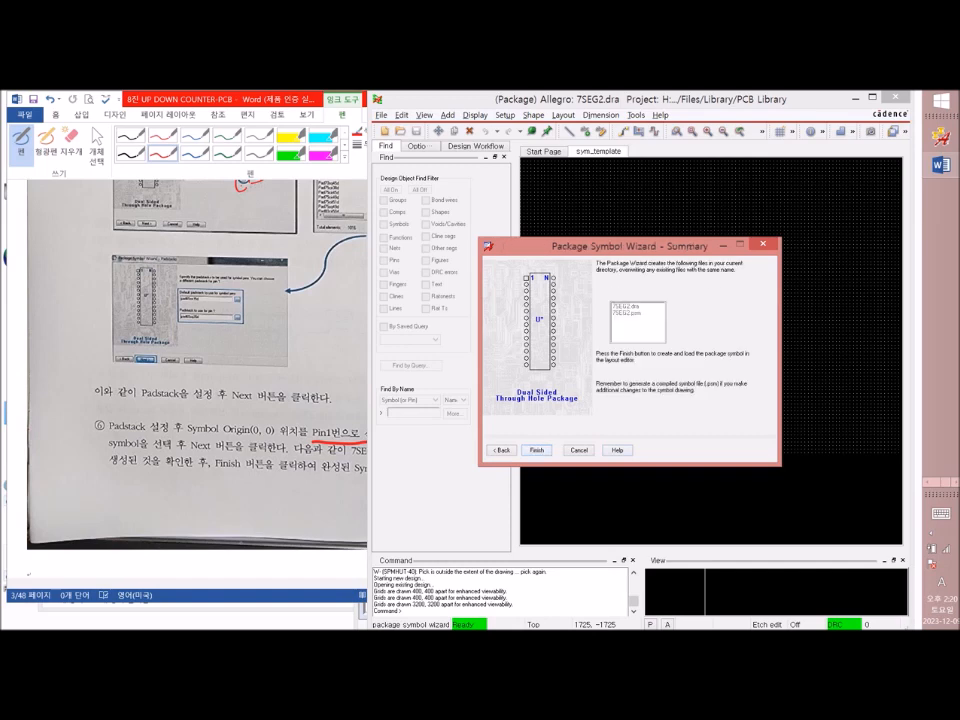
{"action": "key", "text": "Return"}
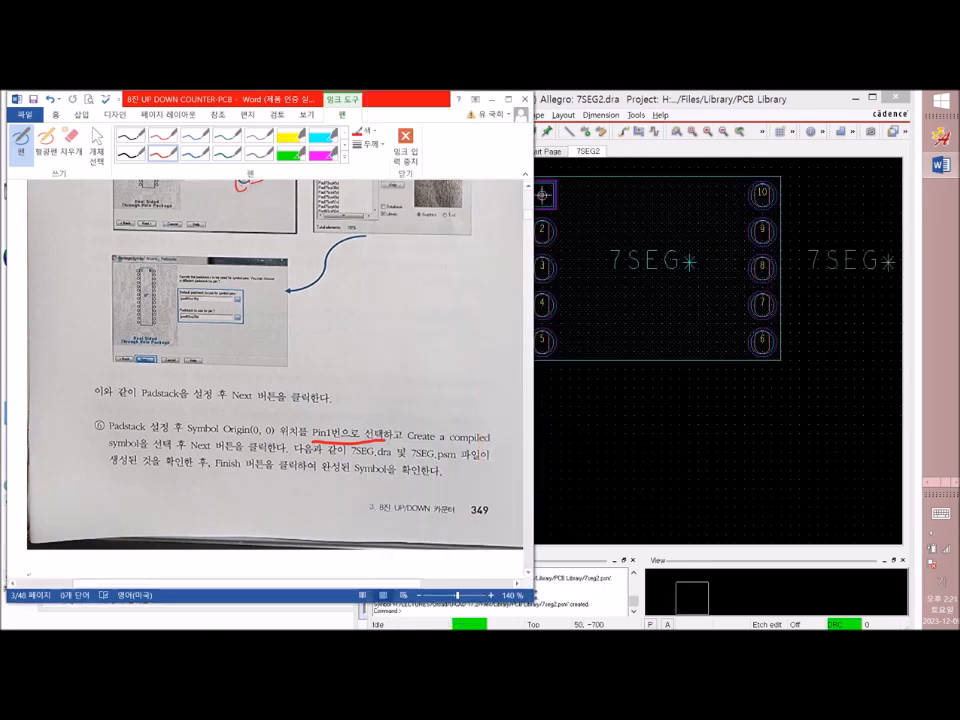
{"action": "left_click", "coordinate": [560, 452]}
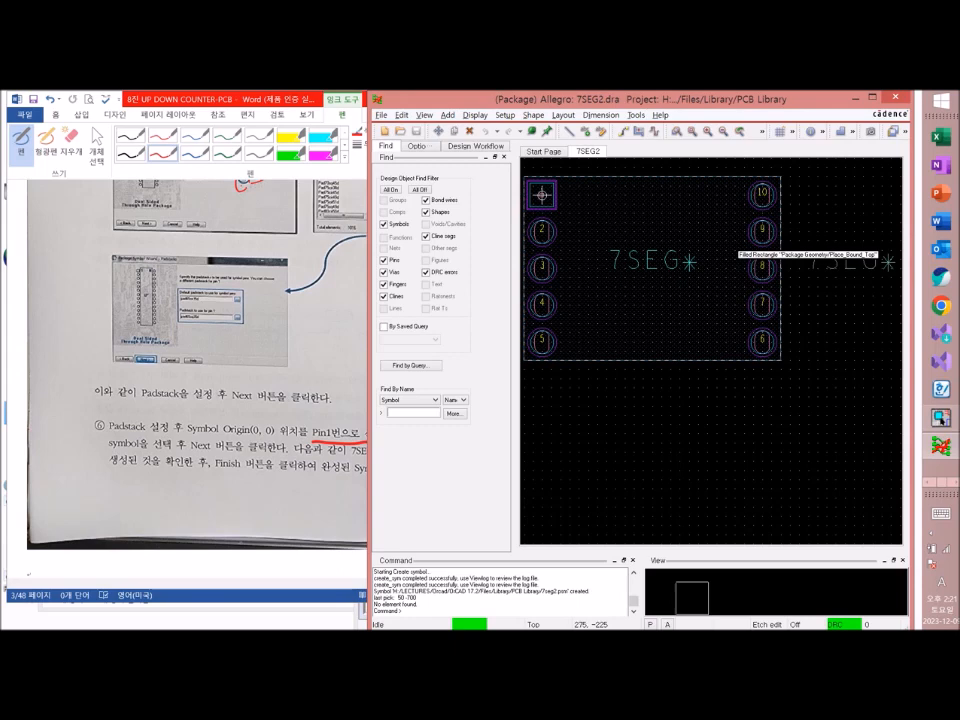
Step: In the User Preferences library paths, open the psmpath directory list and examine its PCB Library and pcb_lib/symbols entries
{"action": "left_click", "coordinate": [505, 115]}
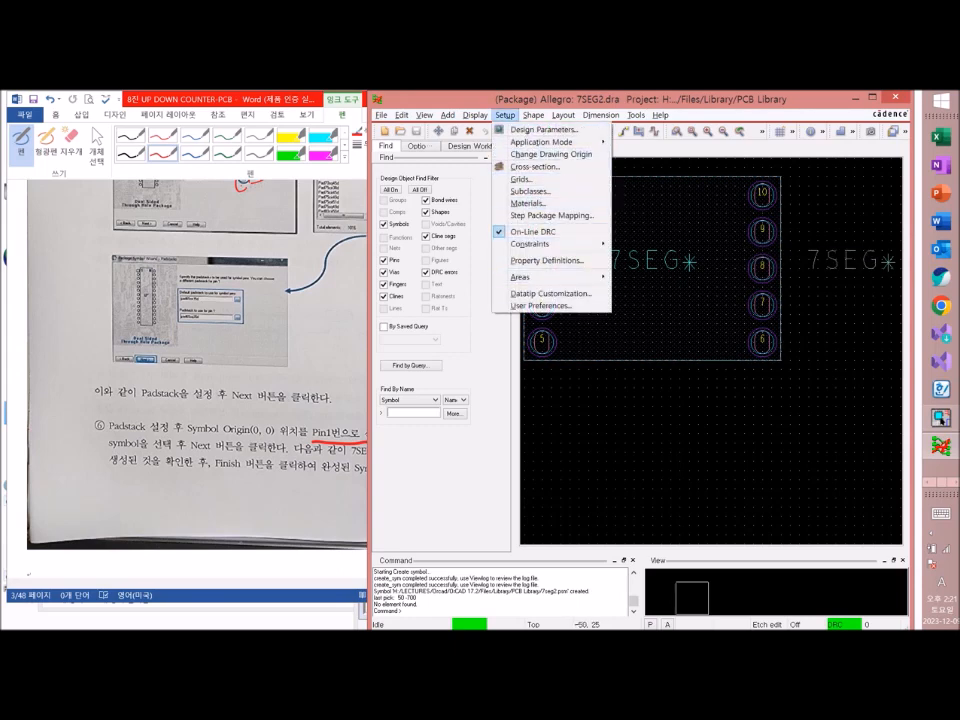
{"action": "left_click", "coordinate": [545, 305]}
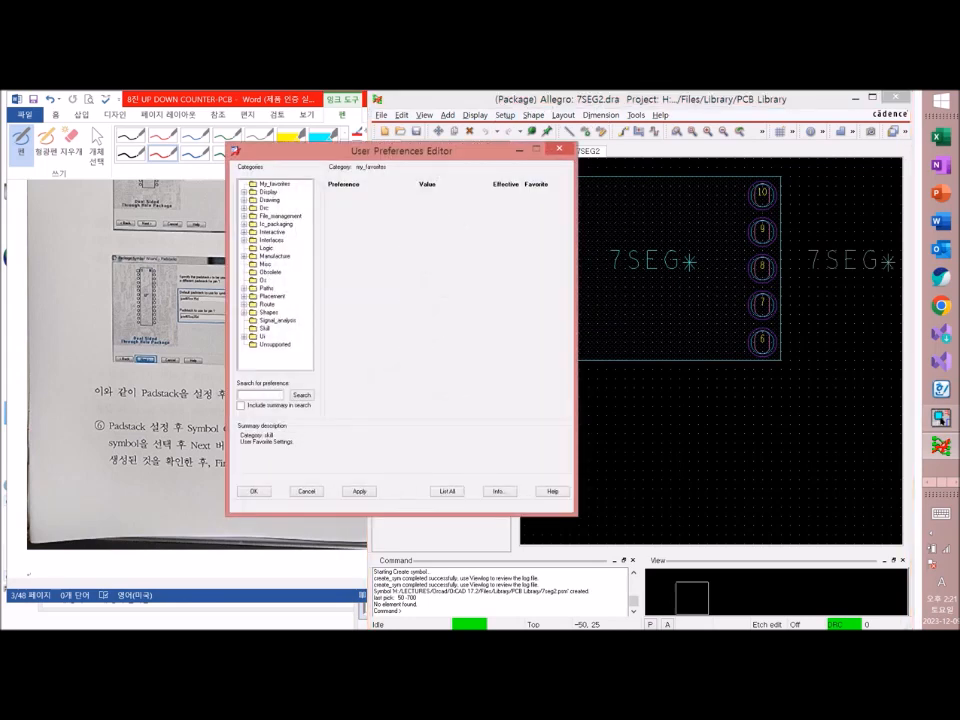
{"action": "left_click", "coordinate": [244, 288]}
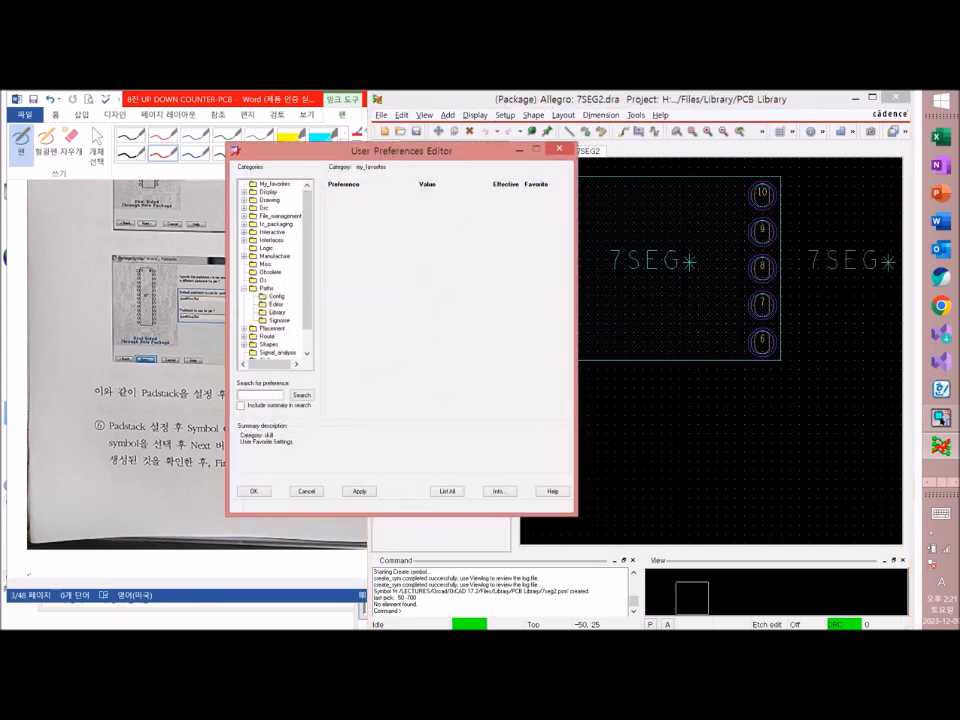
{"action": "left_click", "coordinate": [277, 312]}
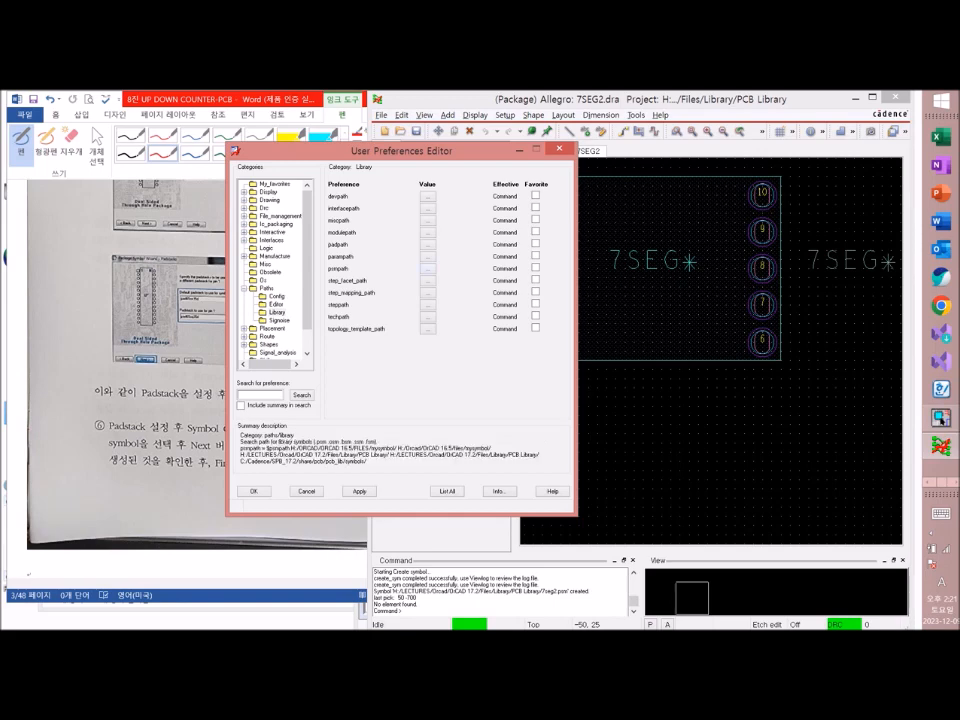
{"action": "left_click", "coordinate": [427, 268]}
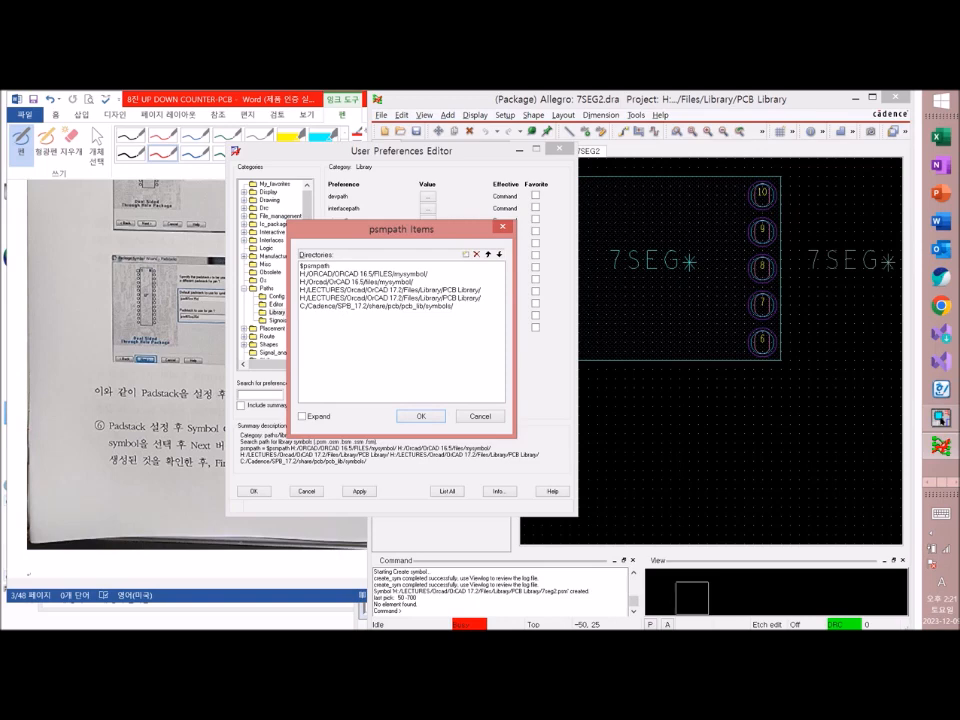
{"action": "left_click", "coordinate": [376, 306]}
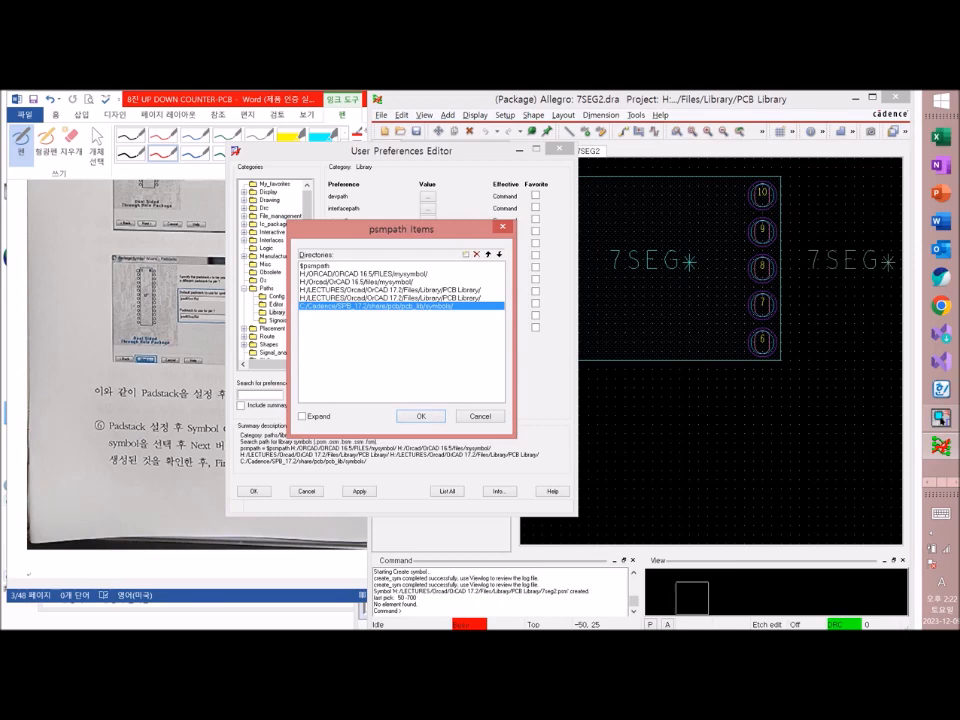
{"action": "left_click", "coordinate": [389, 297]}
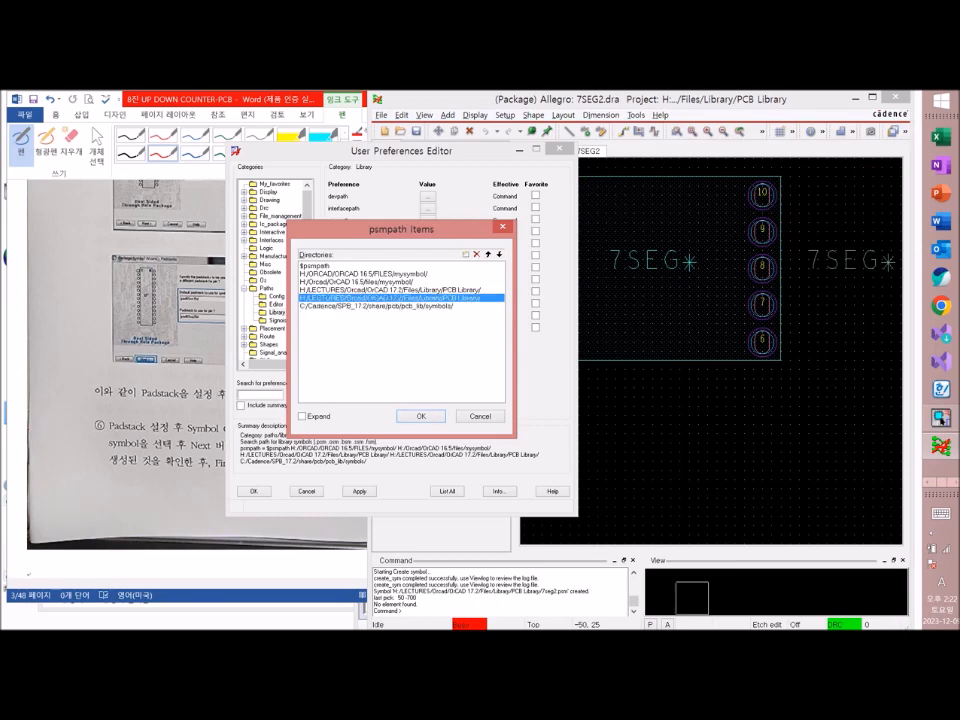
{"action": "left_click", "coordinate": [465, 254]}
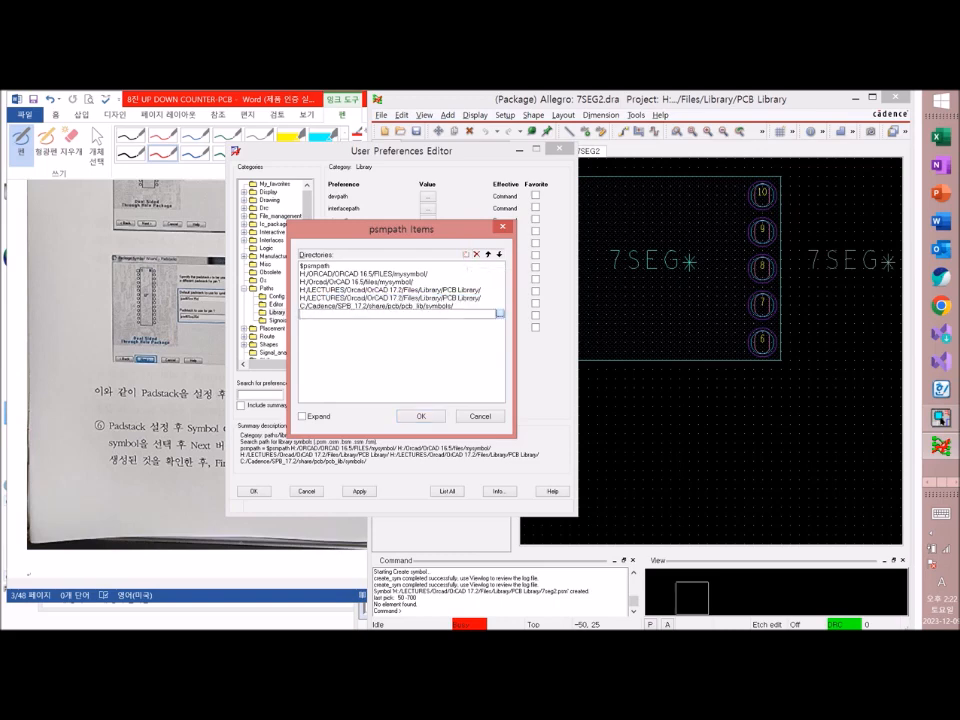
{"action": "left_click", "coordinate": [500, 313]}
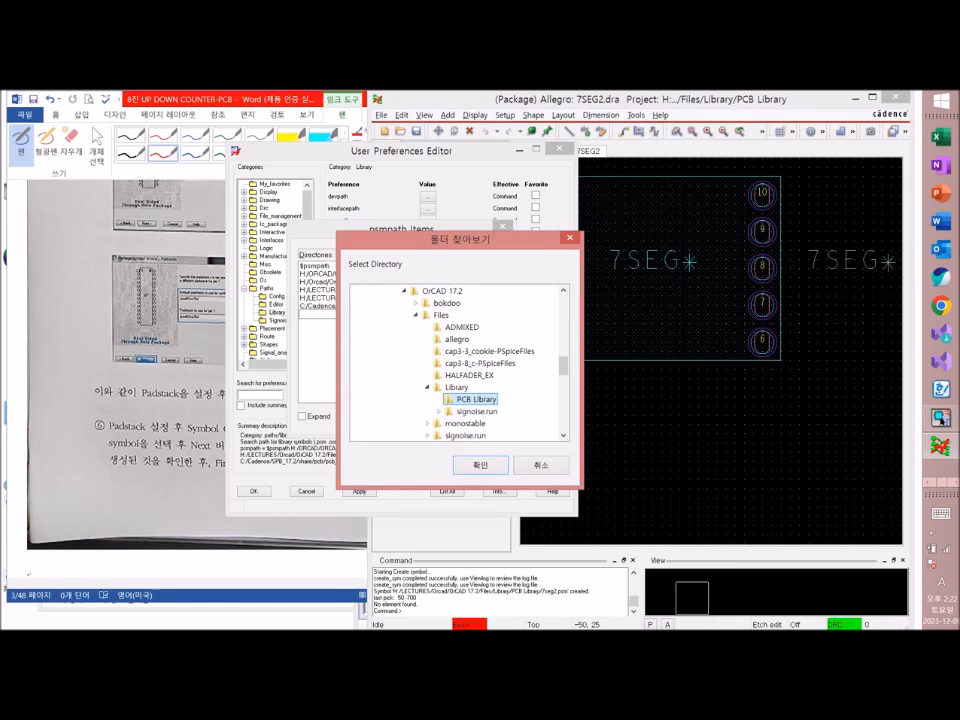
{"action": "left_click", "coordinate": [542, 465]}
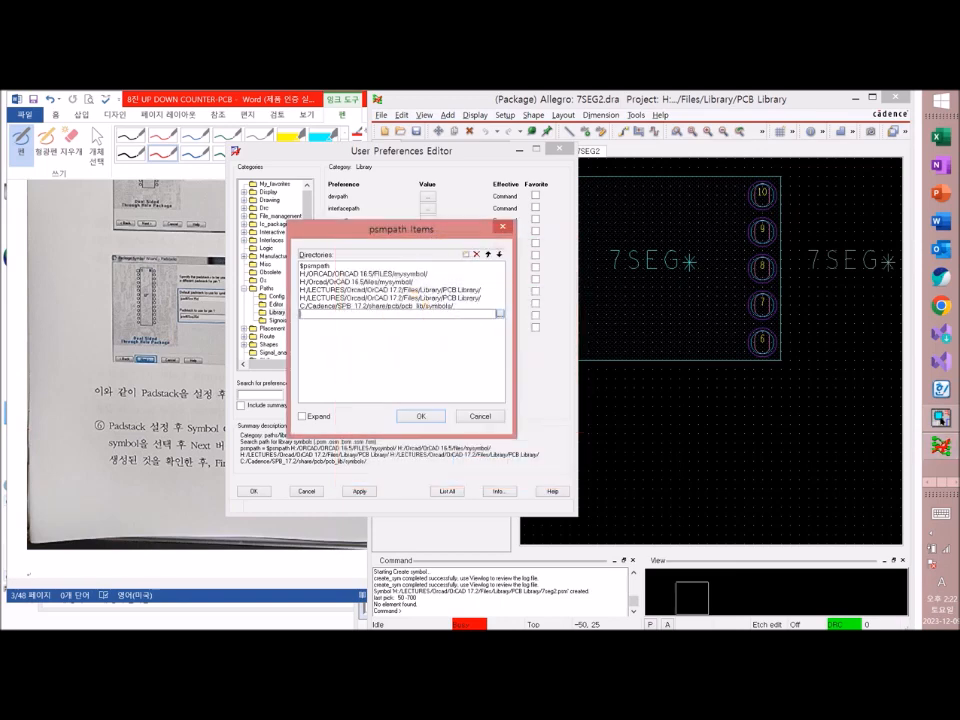
{"action": "left_click", "coordinate": [389, 289]}
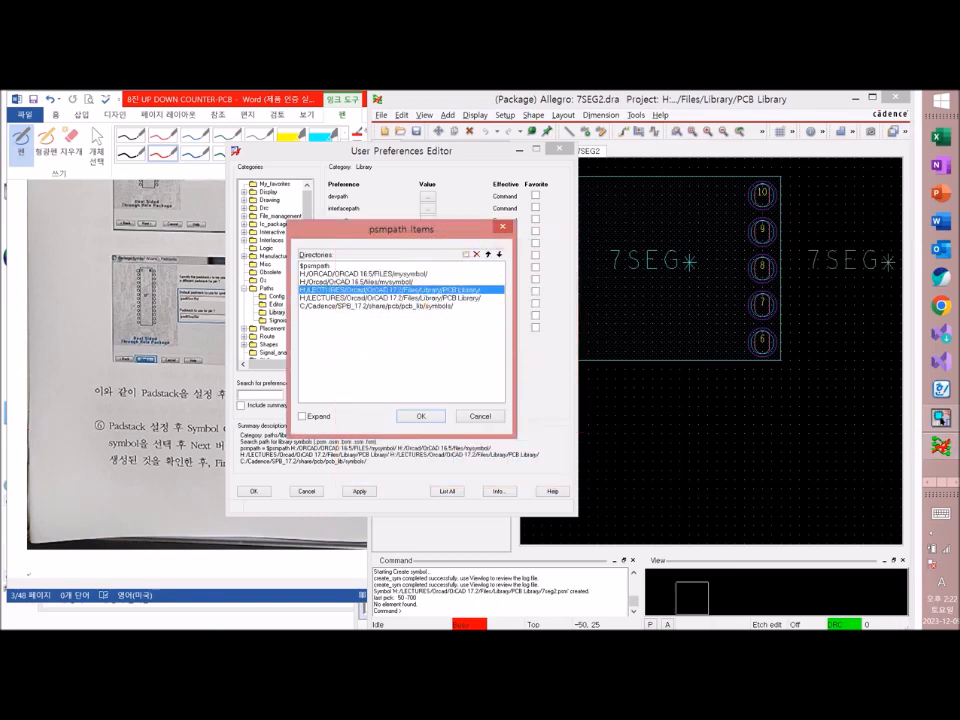
Step: Accept the psmpath directory list and close the User Preferences Editor
{"action": "left_click", "coordinate": [420, 416]}
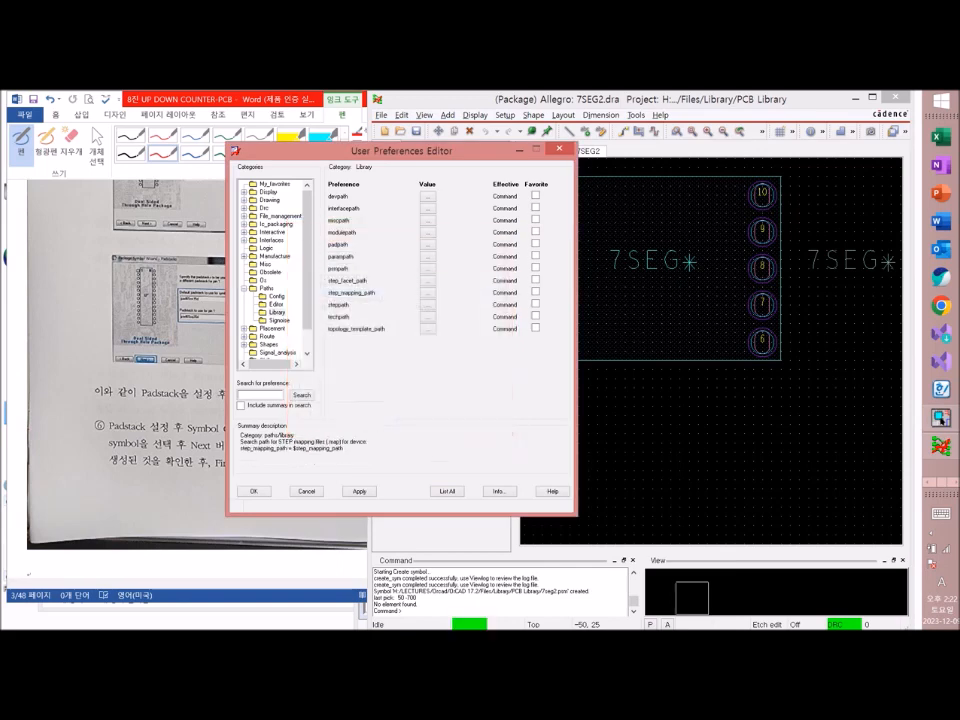
{"action": "left_click", "coordinate": [254, 491]}
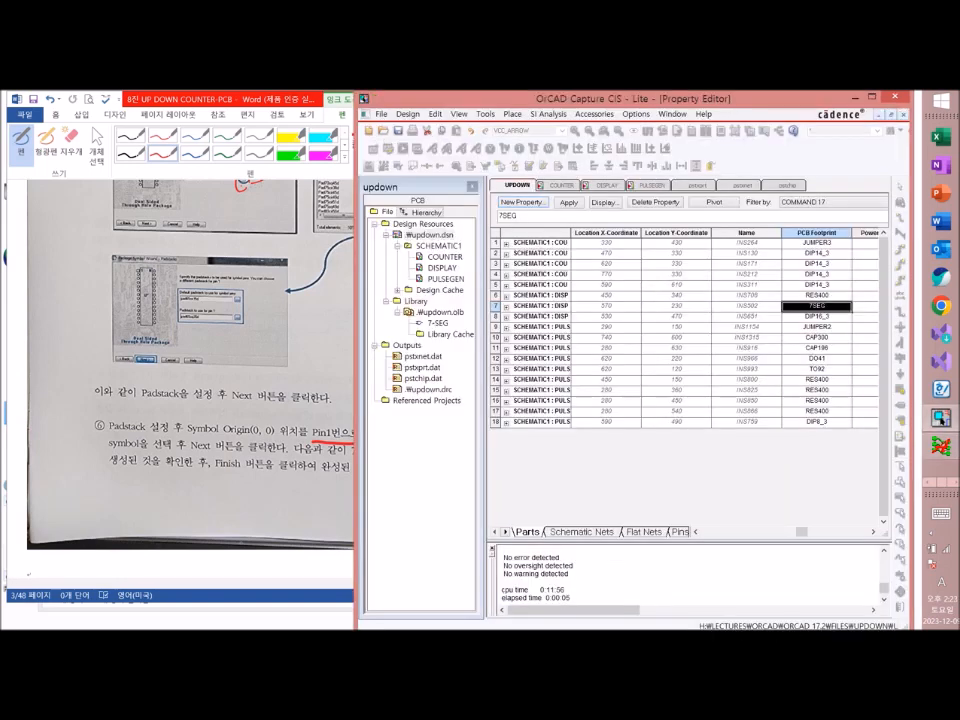
Step: In the Word guide's footprint lists, draw a red arrow from the part value column to PCB Footprint and mark the 7SEG entry
{"action": "left_click", "coordinate": [265, 400]}
{"action": "scroll", "coordinate": [265, 400], "scroll_direction": "down", "scroll_amount": 5}
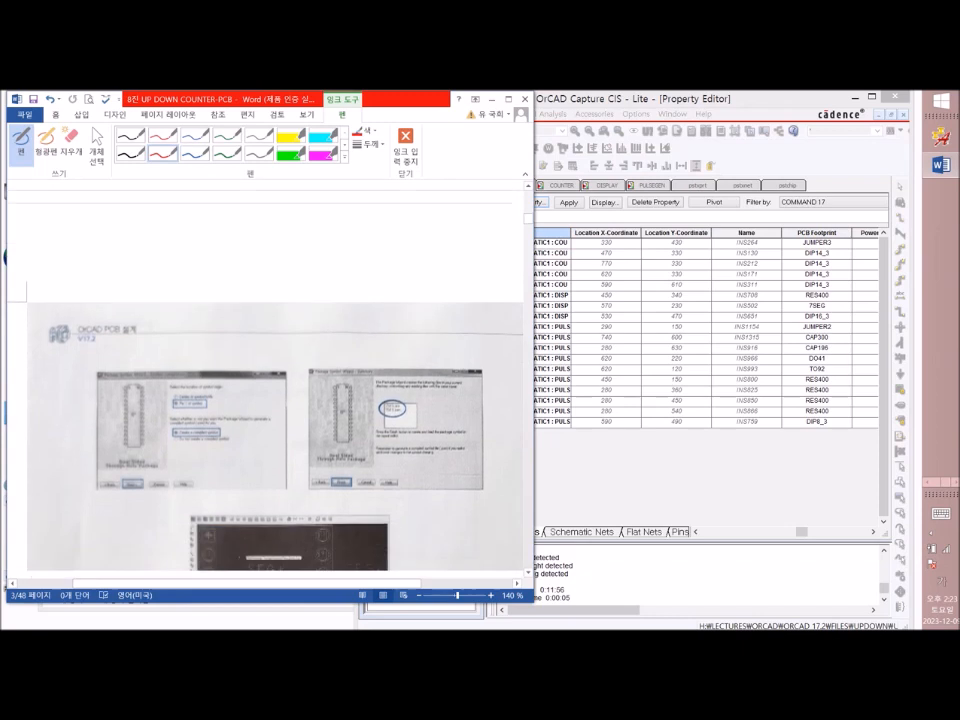
{"action": "scroll", "coordinate": [265, 400], "scroll_direction": "down", "scroll_amount": 2}
{"action": "scroll", "coordinate": [265, 400], "scroll_direction": "down", "scroll_amount": 10}
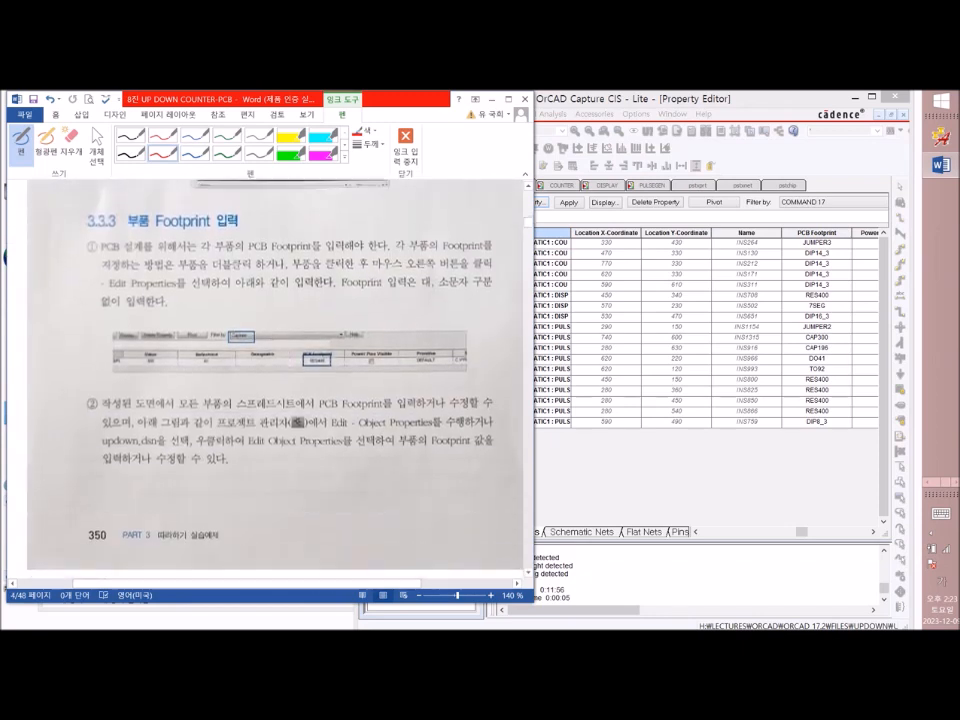
{"action": "scroll", "coordinate": [265, 400], "scroll_direction": "down", "scroll_amount": 8}
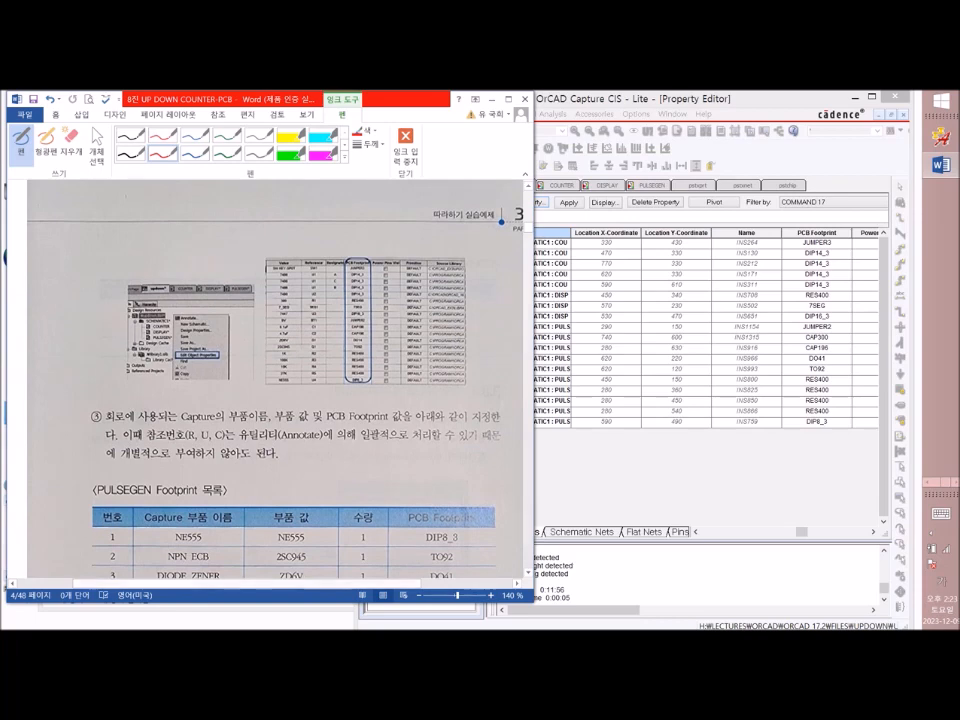
{"action": "scroll", "coordinate": [265, 400], "scroll_direction": "down", "scroll_amount": 6}
{"action": "scroll", "coordinate": [265, 380], "scroll_direction": "down", "scroll_amount": 1}
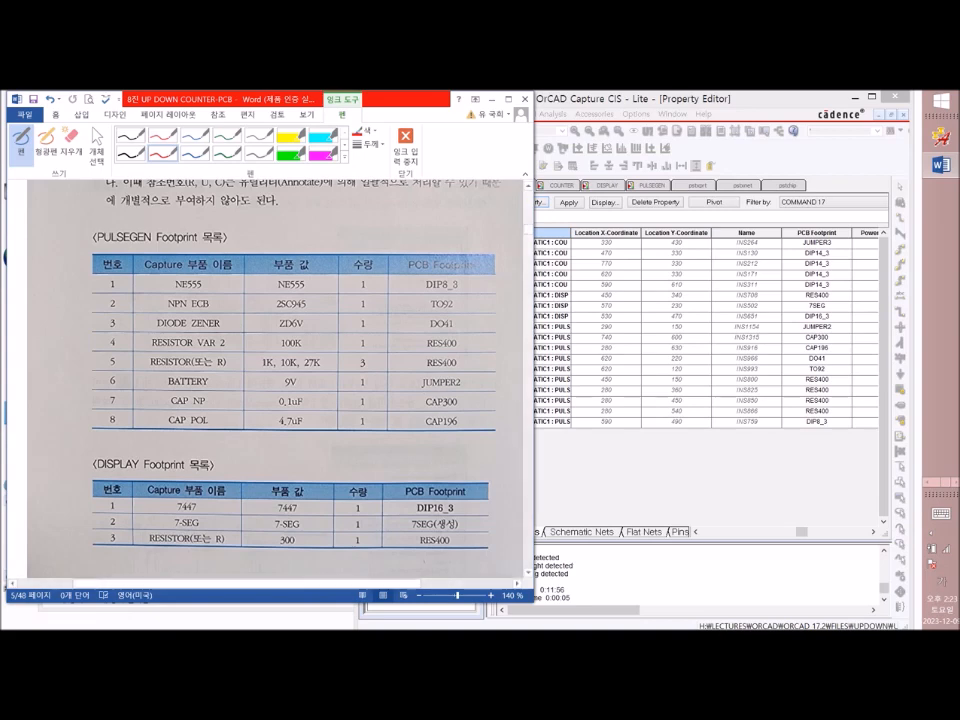
{"action": "mouse_move", "coordinate": [301, 262]}
{"action": "left_mouse_down"}
{"action": "mouse_move", "coordinate": [301, 242]}
{"action": "mouse_move", "coordinate": [394, 236]}
{"action": "mouse_move", "coordinate": [449, 248]}
{"action": "left_mouse_up"}
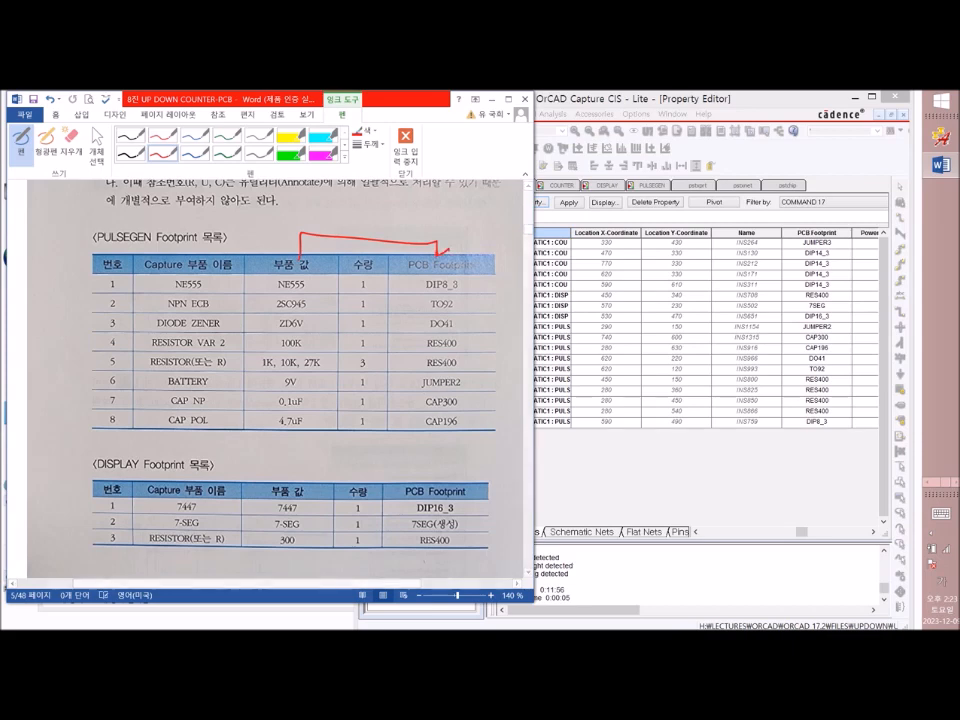
{"action": "left_click_drag", "start_coordinate": [456, 517], "coordinate": [436, 529]}
Step: Look up section 3.3.7 on netlist creation in the Word guide and read its Create Netlist settings
{"action": "scroll", "coordinate": [265, 380], "scroll_direction": "down", "scroll_amount": 10}
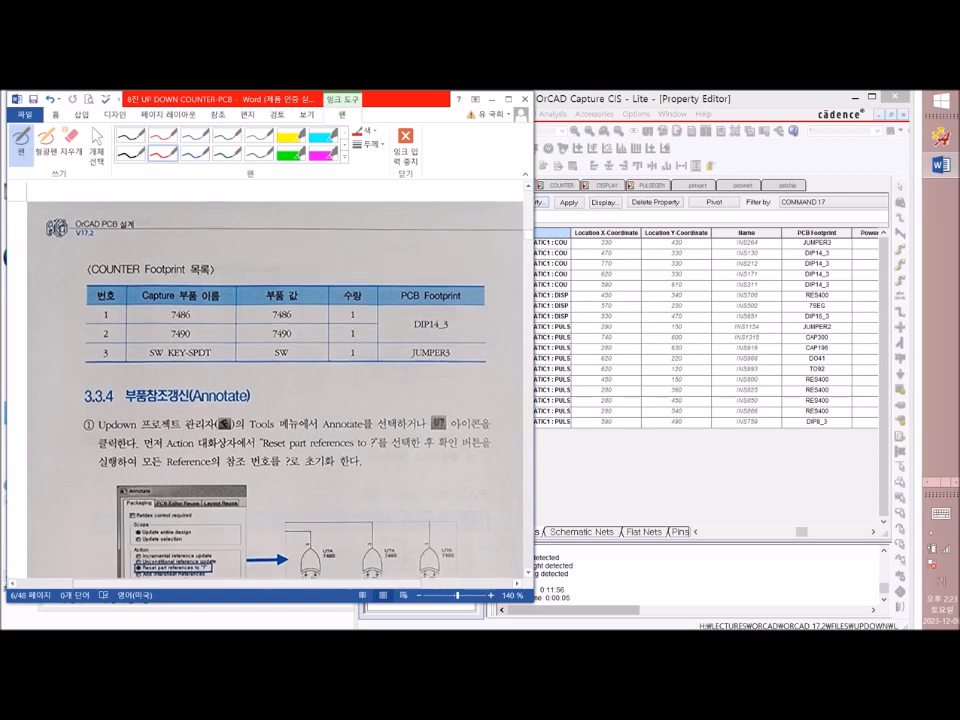
{"action": "scroll", "coordinate": [265, 380], "scroll_direction": "down", "scroll_amount": 15}
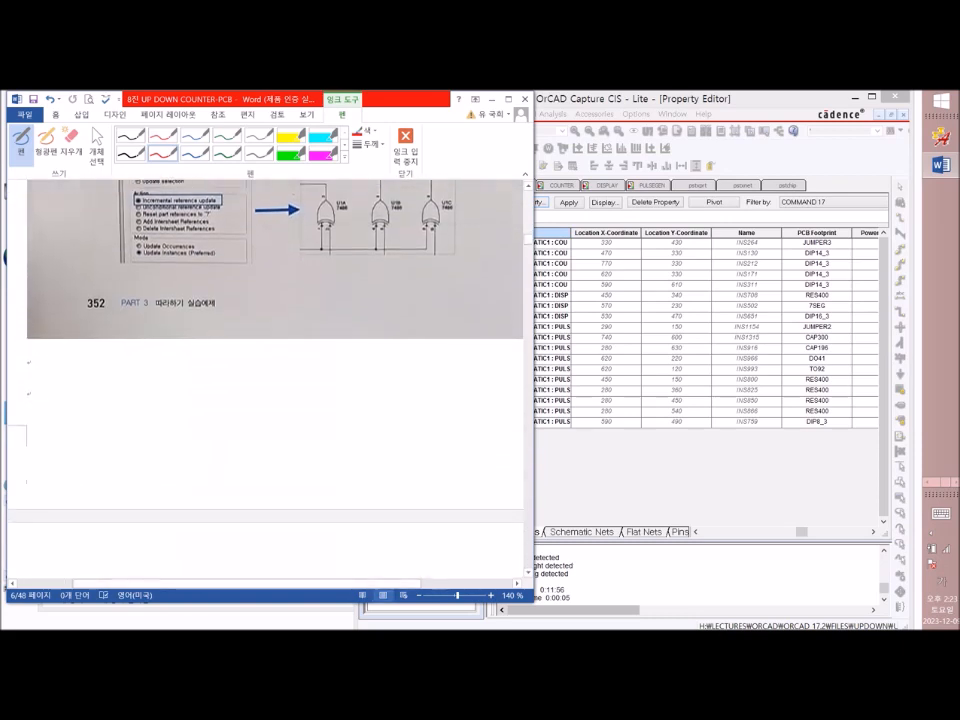
{"action": "scroll", "coordinate": [265, 380], "scroll_direction": "down", "scroll_amount": 15}
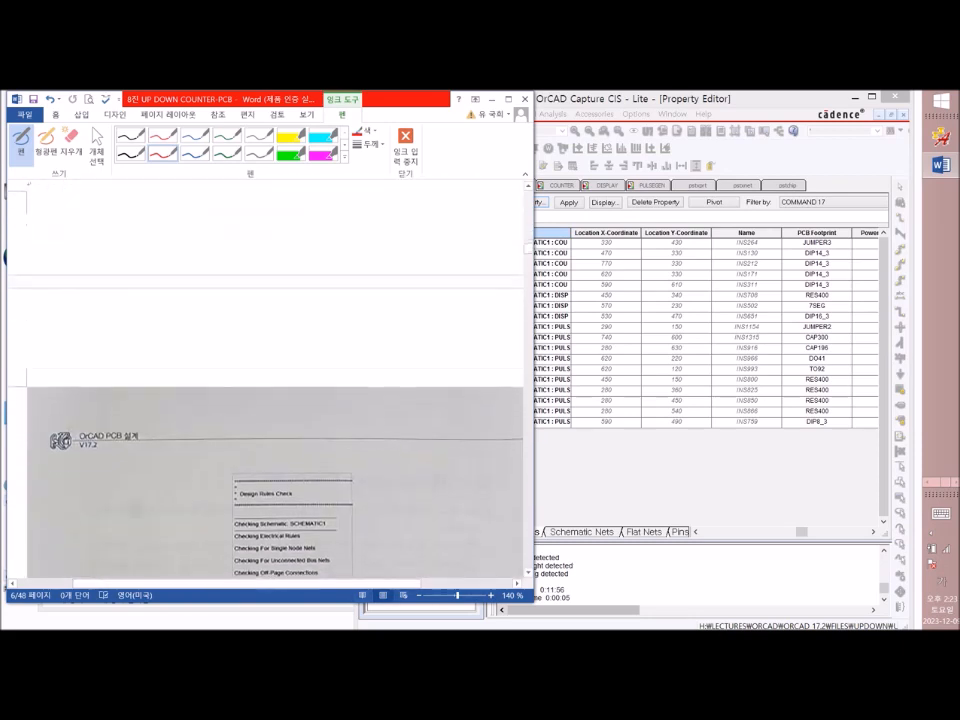
{"action": "scroll", "coordinate": [265, 380], "scroll_direction": "down", "scroll_amount": 15}
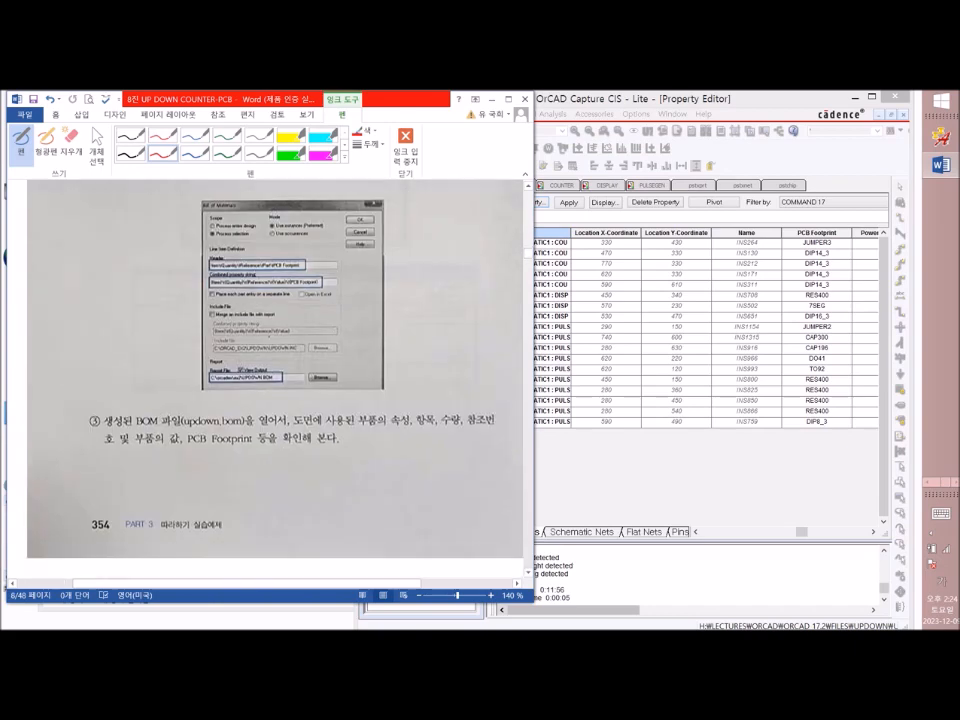
{"action": "scroll", "coordinate": [265, 380], "scroll_direction": "down", "scroll_amount": 10}
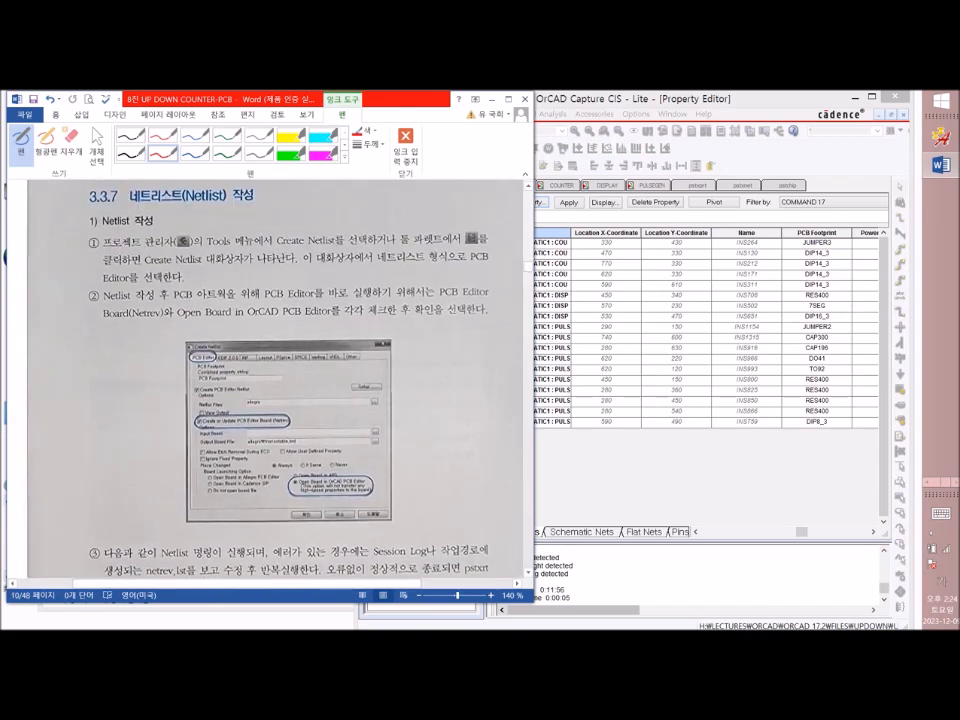
{"action": "scroll", "coordinate": [265, 380], "scroll_direction": "up", "scroll_amount": 1}
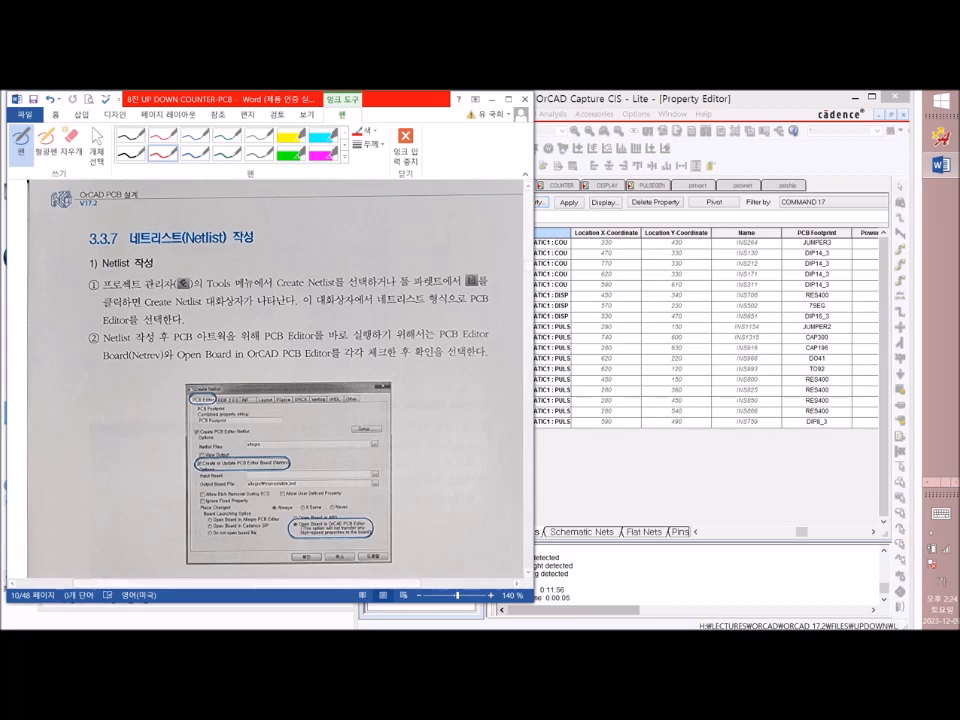
Step: Switch to OrCAD Capture, open the Create Netlist settings for updown.dsn, and check the full output board file path
{"action": "key", "text": "alt+Tab"}
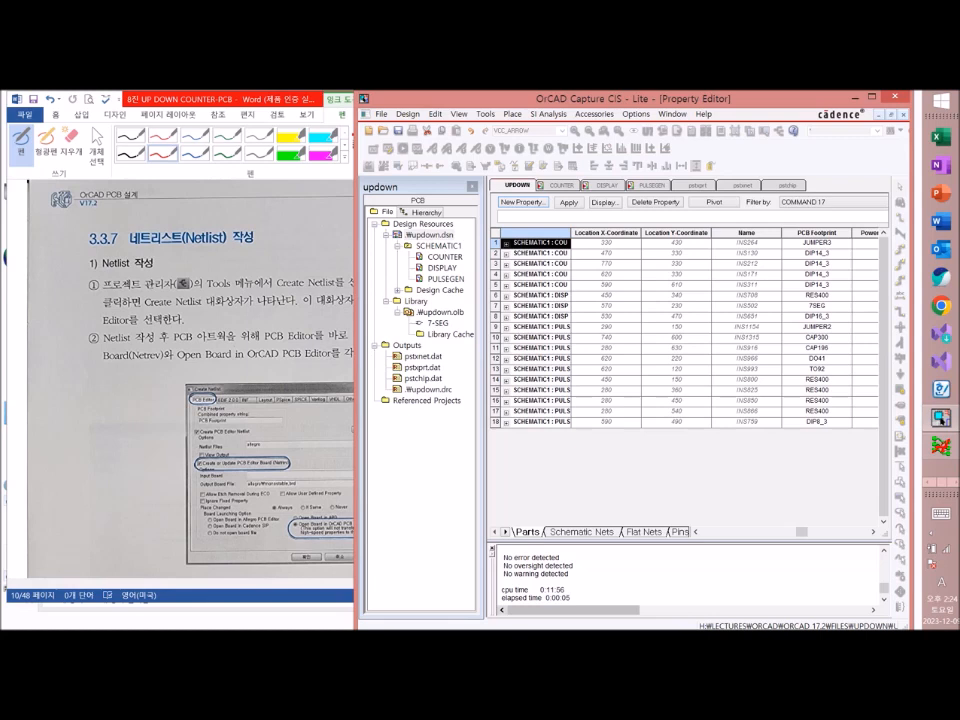
{"action": "left_click", "coordinate": [429, 235]}
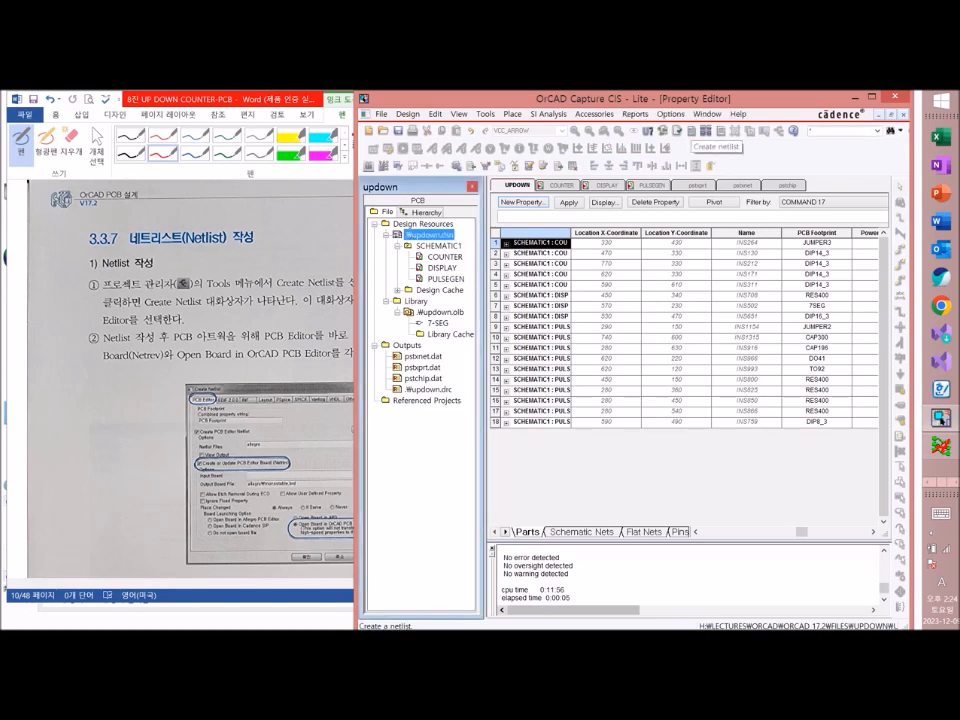
{"action": "left_click", "coordinate": [697, 130]}
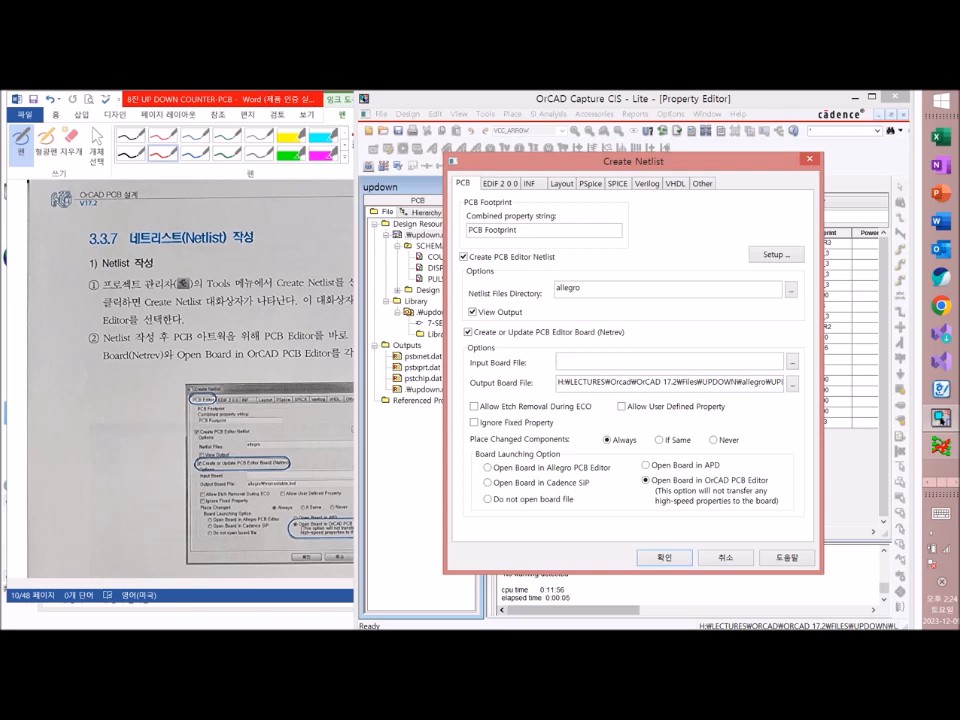
{"action": "left_click", "coordinate": [718, 382]}
{"action": "key", "text": "Right"}
{"action": "key", "text": "Right"}
{"action": "key", "text": "Right"}
{"action": "key", "text": "End"}
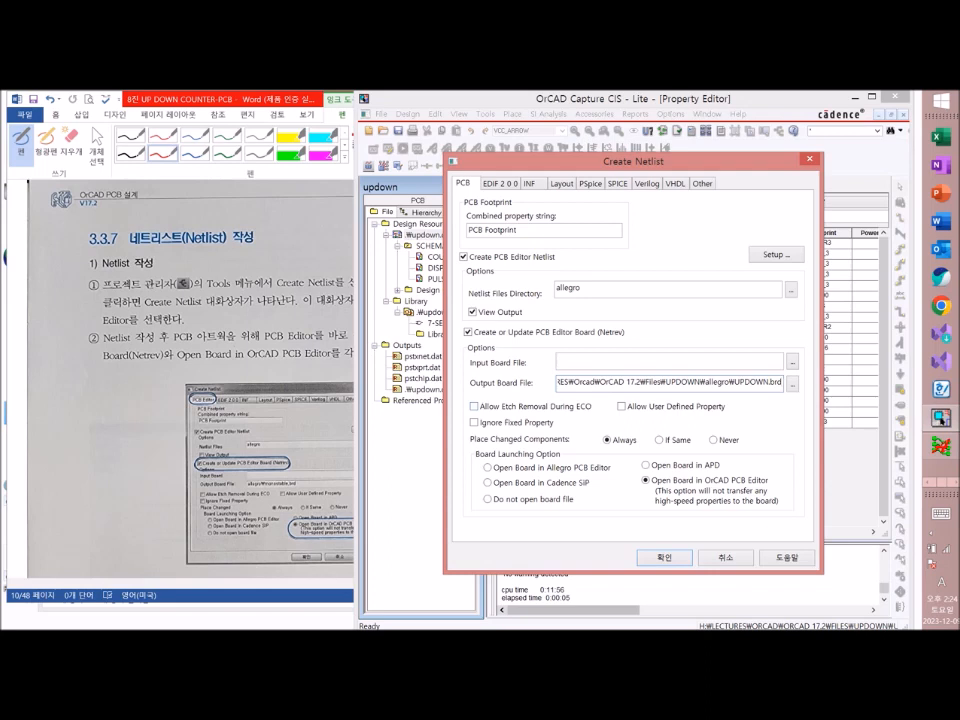
{"action": "left_click_drag", "start_coordinate": [560, 382], "coordinate": [672, 382]}
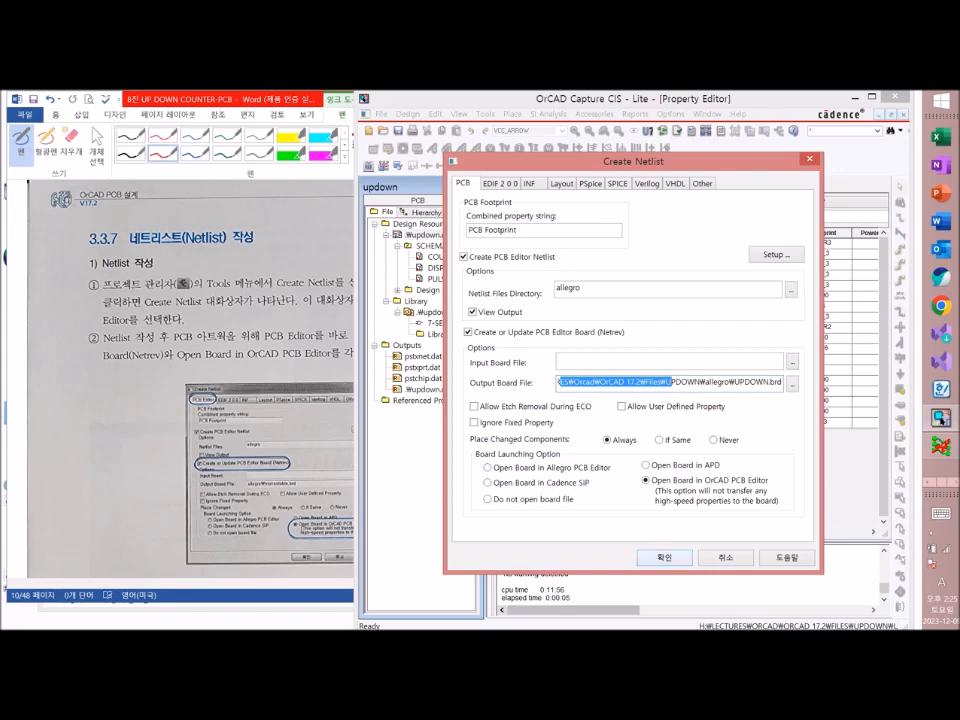
{"action": "key", "text": "Return"}
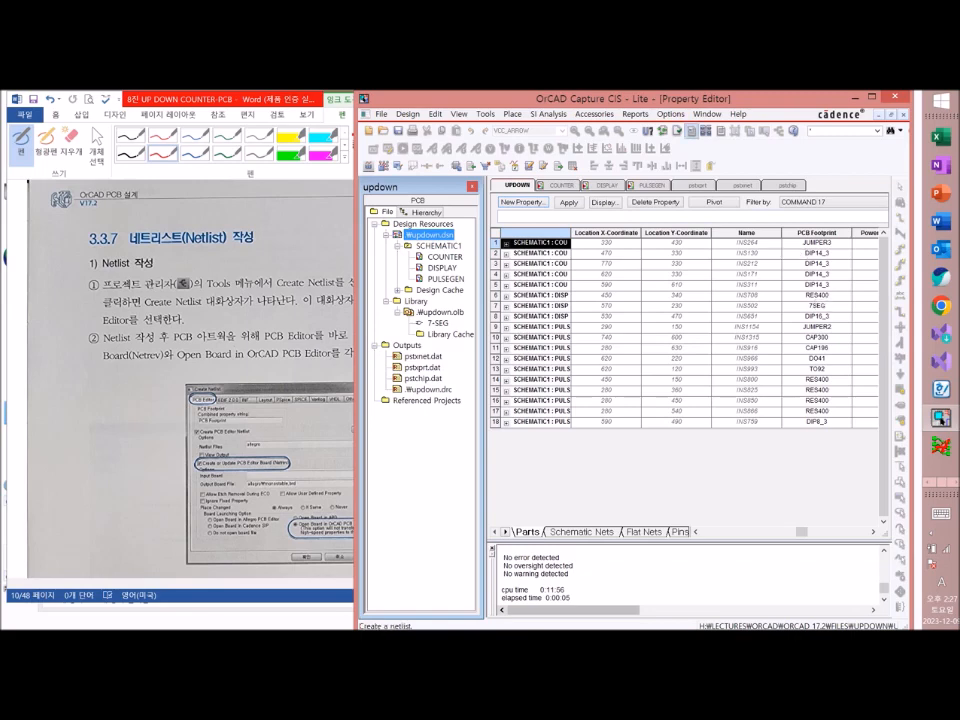
Step: Generate the PCB Editor netlist and the allegro UPDOWN.brd board, refreshing the changed netlist files and opening the board in Lite mode
{"action": "left_click", "coordinate": [692, 131]}
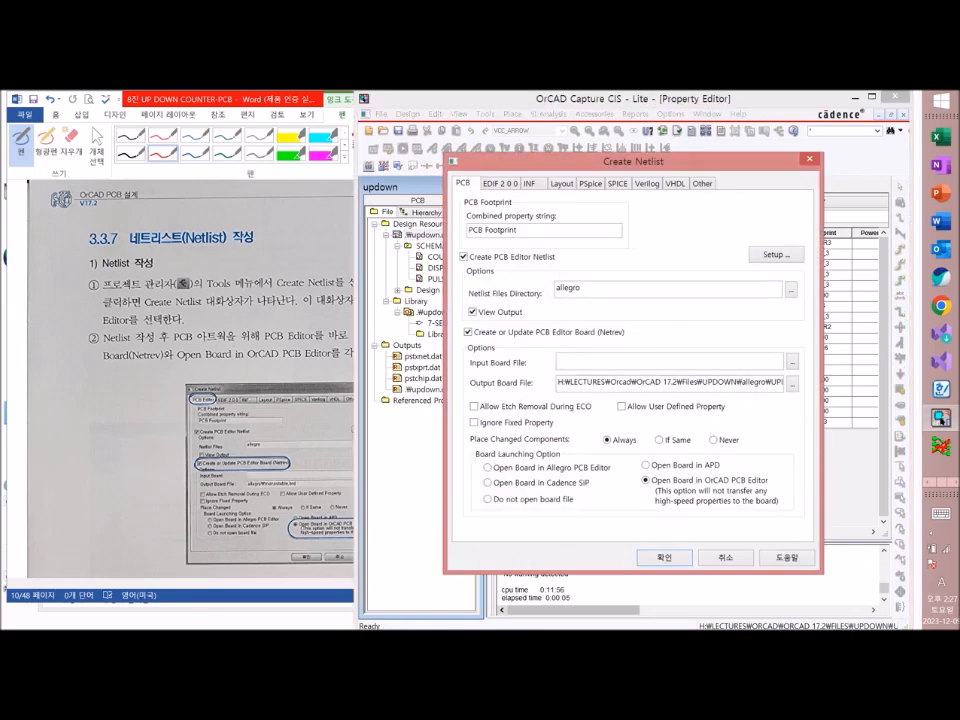
{"action": "left_click", "coordinate": [780, 383]}
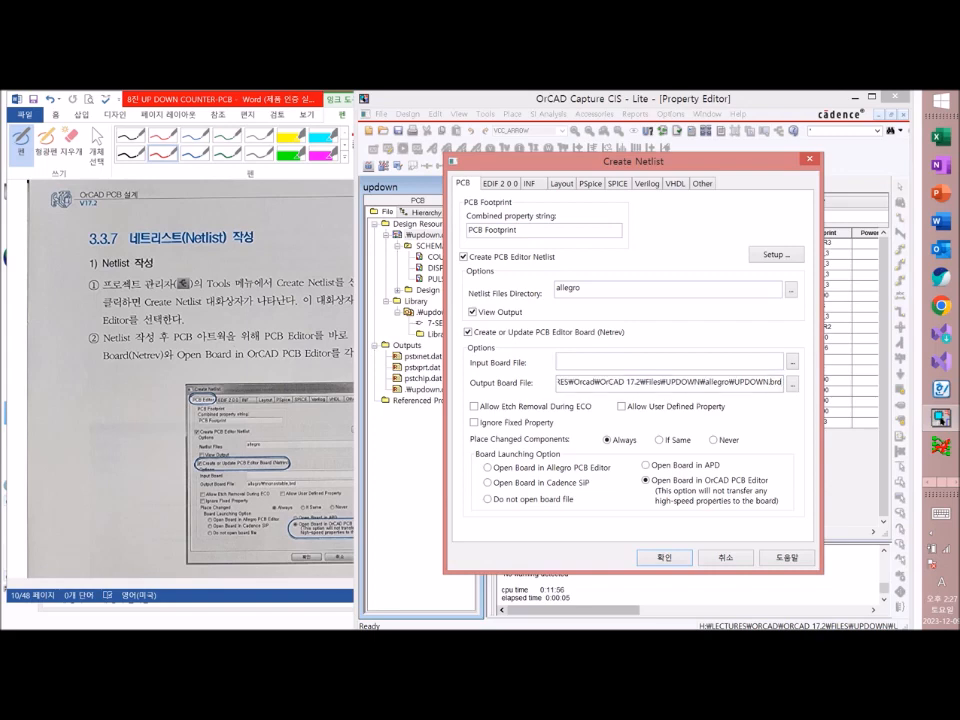
{"action": "key", "text": "Return"}
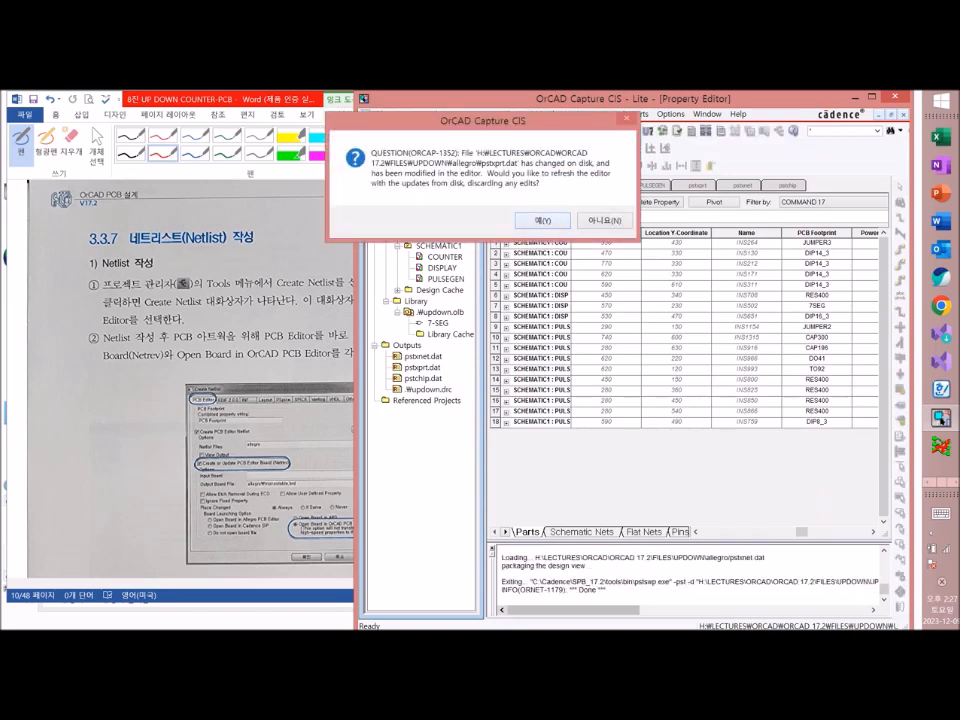
{"action": "key", "text": "Return"}
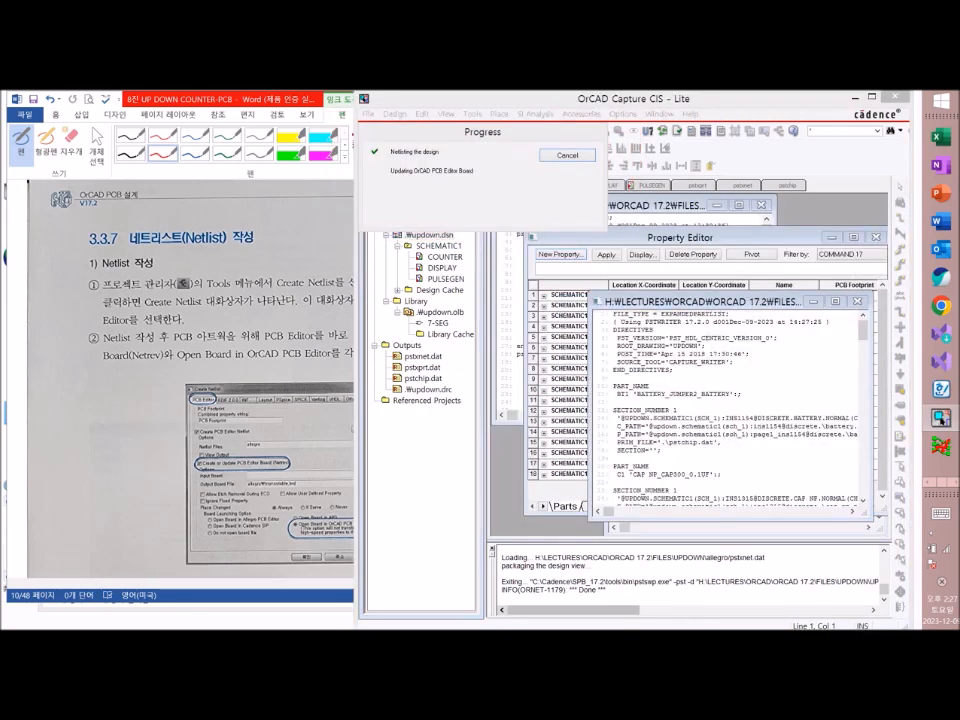
{"action": "key", "text": "Return"}
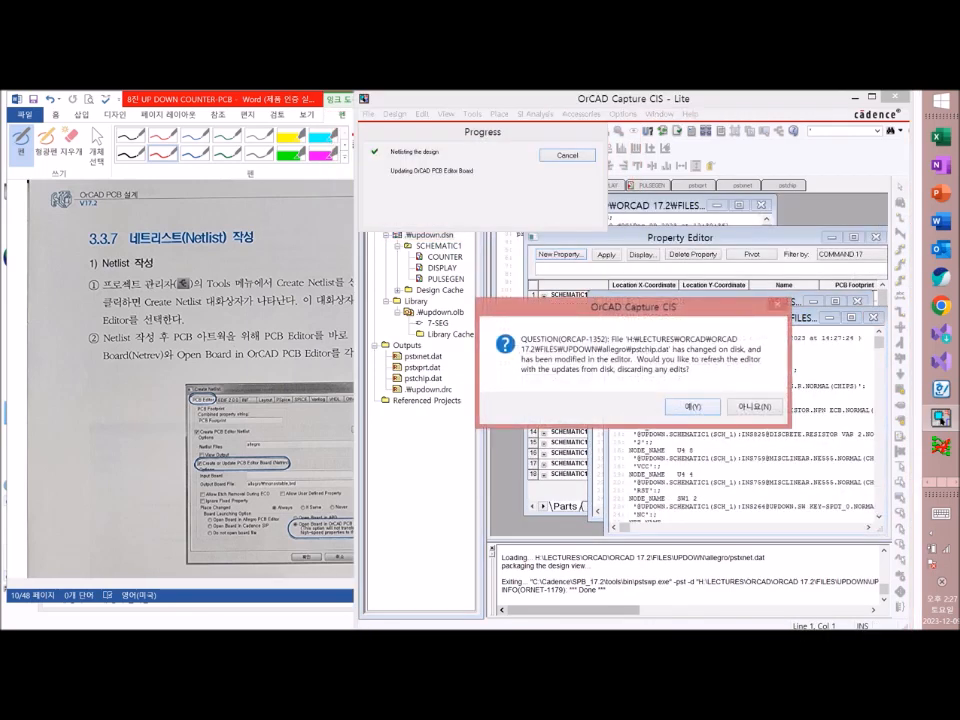
{"action": "key", "text": "Return"}
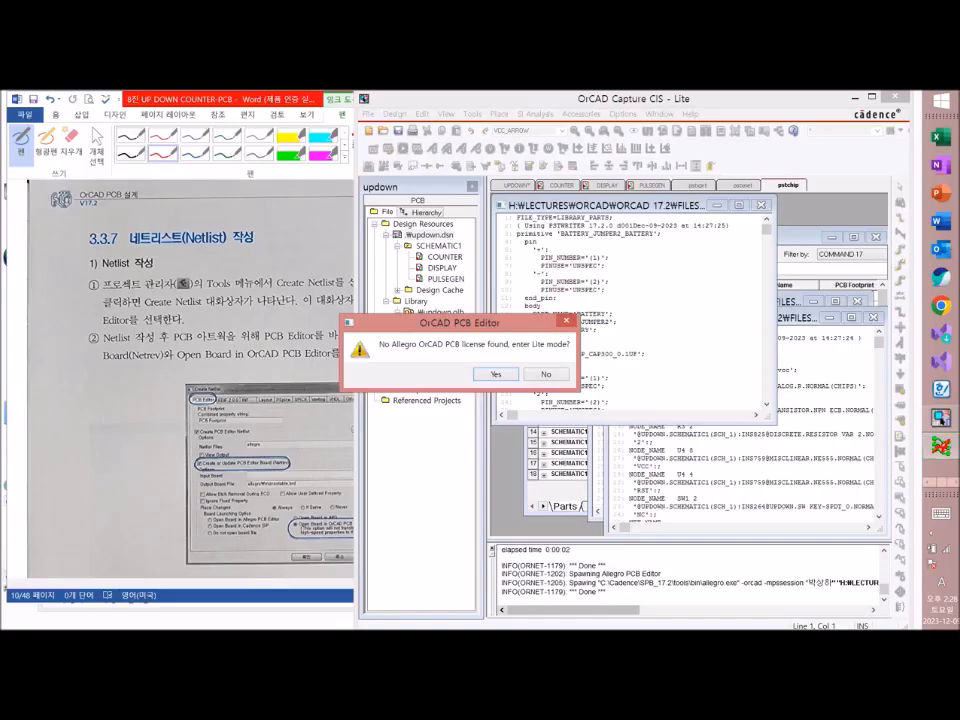
{"action": "key", "text": "Return"}
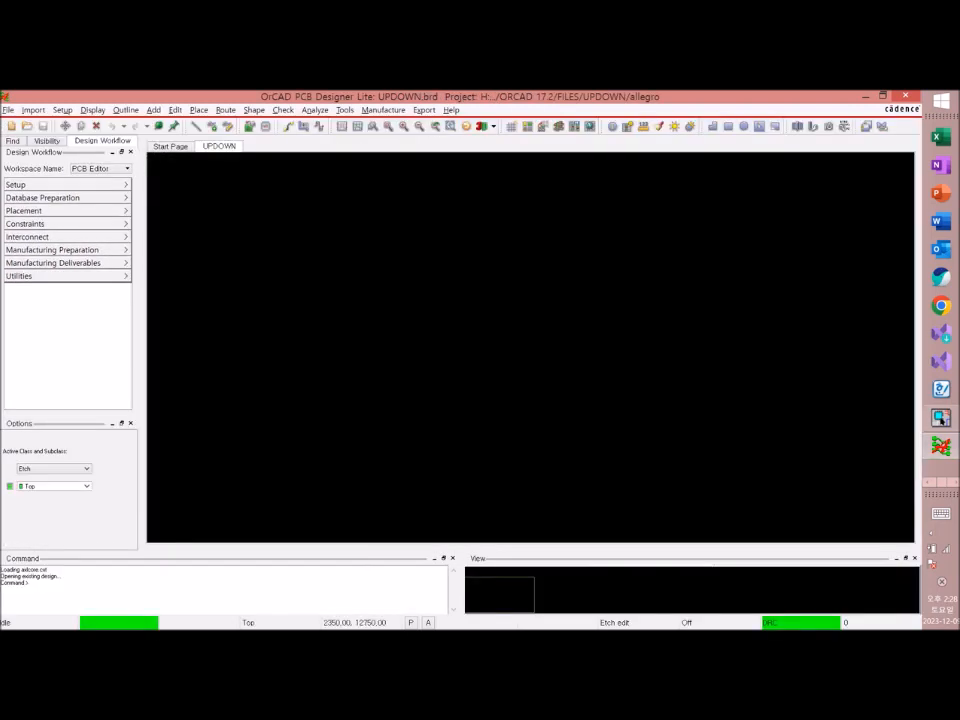
Step: Try placing all components from the refdes list manually on the UPDOWN board, scattering them across its upper-middle area
{"action": "left_click", "coordinate": [199, 110]}
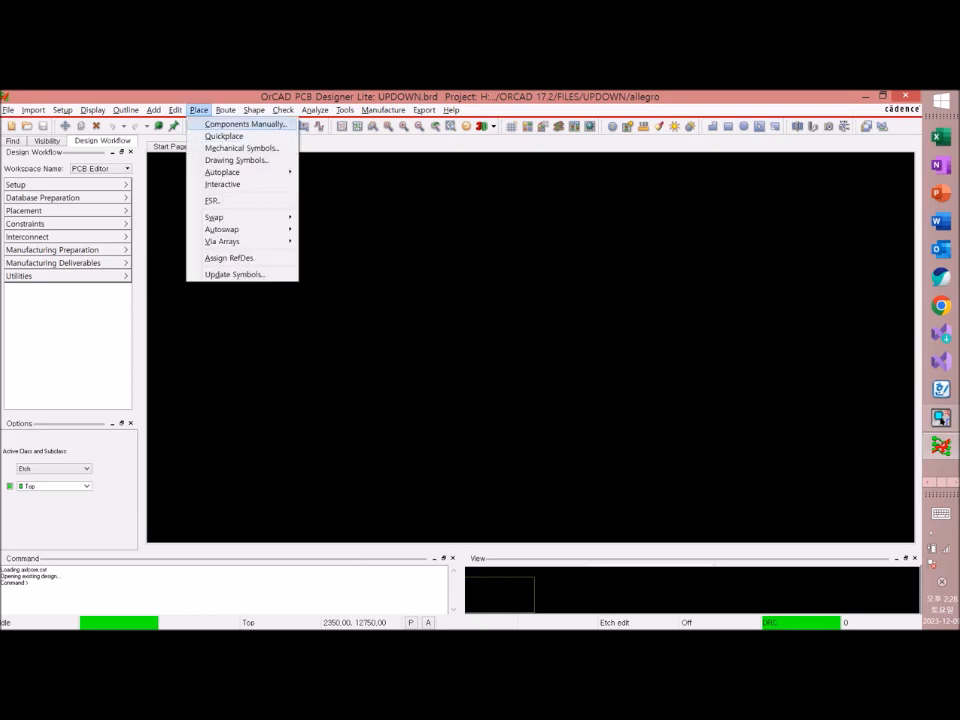
{"action": "left_click", "coordinate": [240, 123]}
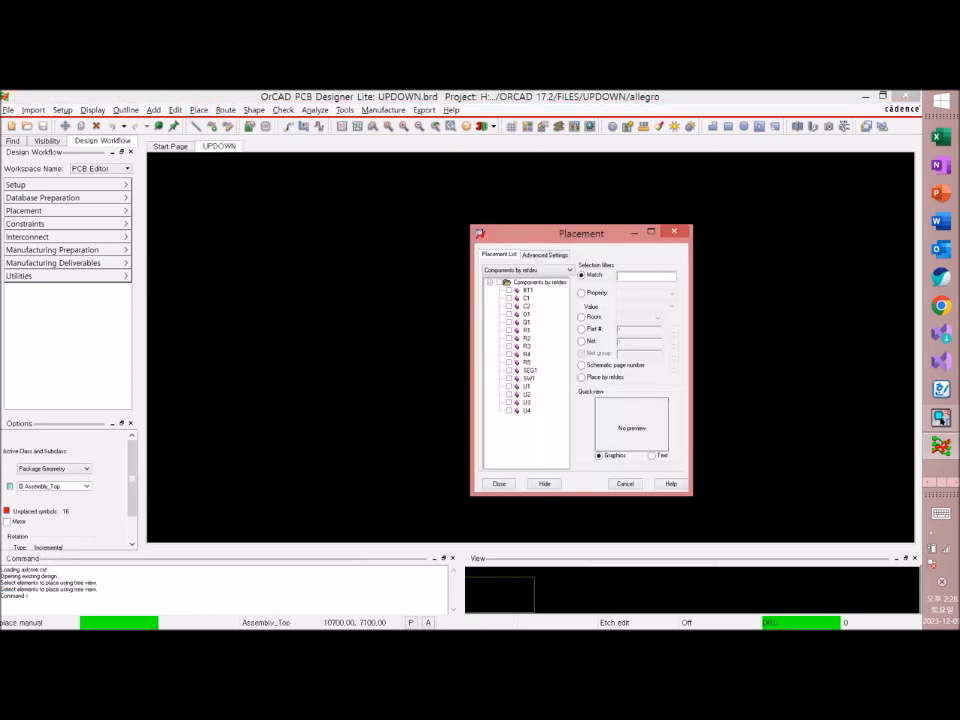
{"action": "left_click", "coordinate": [499, 282]}
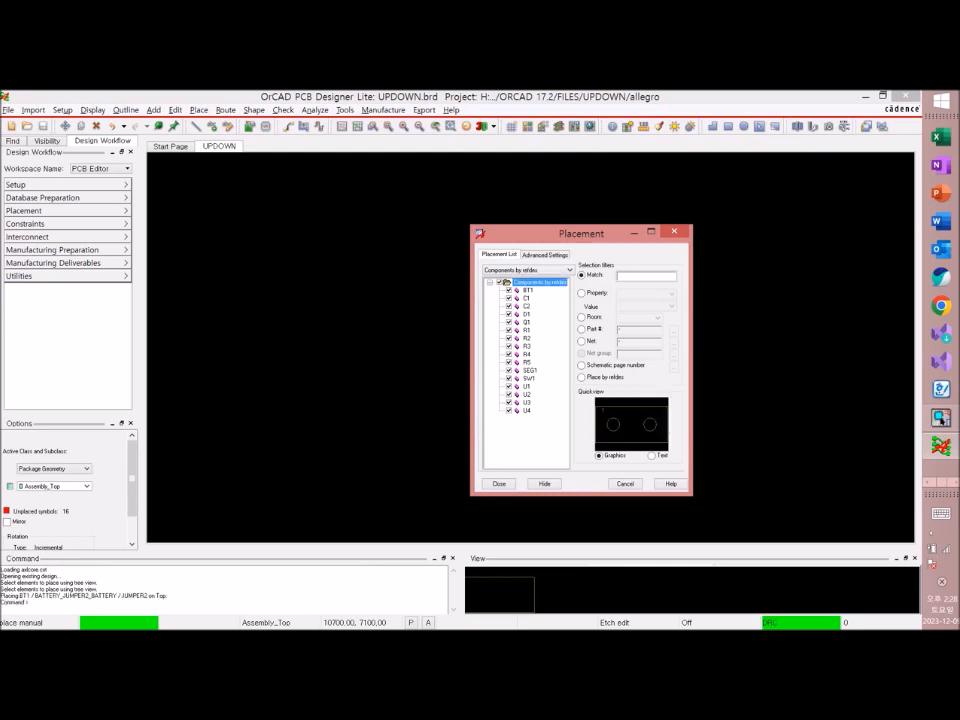
{"action": "left_click", "coordinate": [323, 293]}
{"action": "left_click", "coordinate": [321, 301]}
{"action": "left_click", "coordinate": [297, 331]}
{"action": "left_click", "coordinate": [309, 331]}
{"action": "left_click", "coordinate": [320, 330]}
{"action": "left_click", "coordinate": [349, 312]}
{"action": "left_click", "coordinate": [346, 333]}
{"action": "left_click", "coordinate": [337, 343]}
{"action": "left_click", "coordinate": [310, 357]}
{"action": "left_click", "coordinate": [249, 337]}
{"action": "left_click", "coordinate": [258, 348]}
{"action": "left_click", "coordinate": [255, 289]}
{"action": "left_click", "coordinate": [293, 265]}
{"action": "left_click", "coordinate": [366, 264]}
{"action": "left_click", "coordinate": [367, 266]}
{"action": "left_click", "coordinate": [397, 281]}
{"action": "left_click", "coordinate": [388, 368]}
{"action": "left_click", "coordinate": [360, 374]}
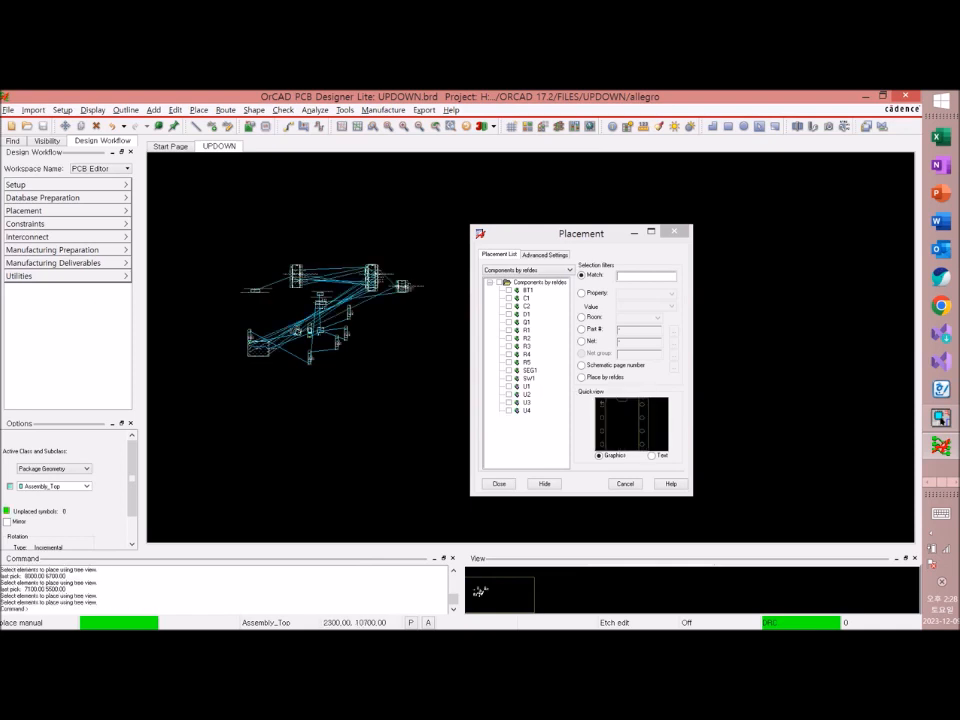
Step: Switch to OrCAD Capture and look up the NC column in the UPDOWN part properties
{"action": "left_click", "coordinate": [940, 419]}
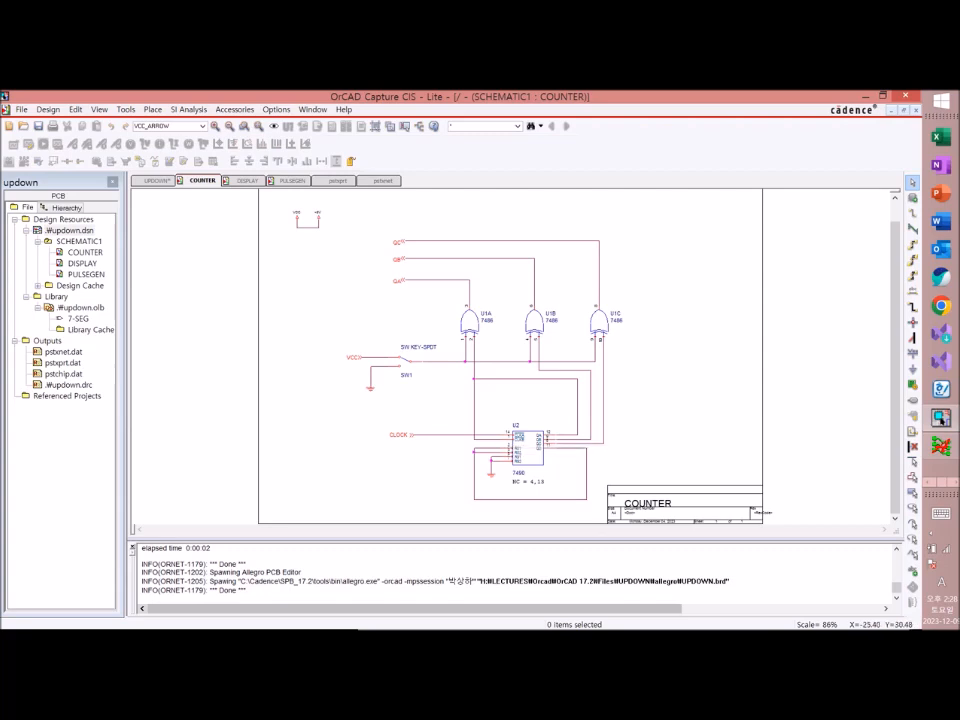
{"action": "left_click", "coordinate": [156, 180]}
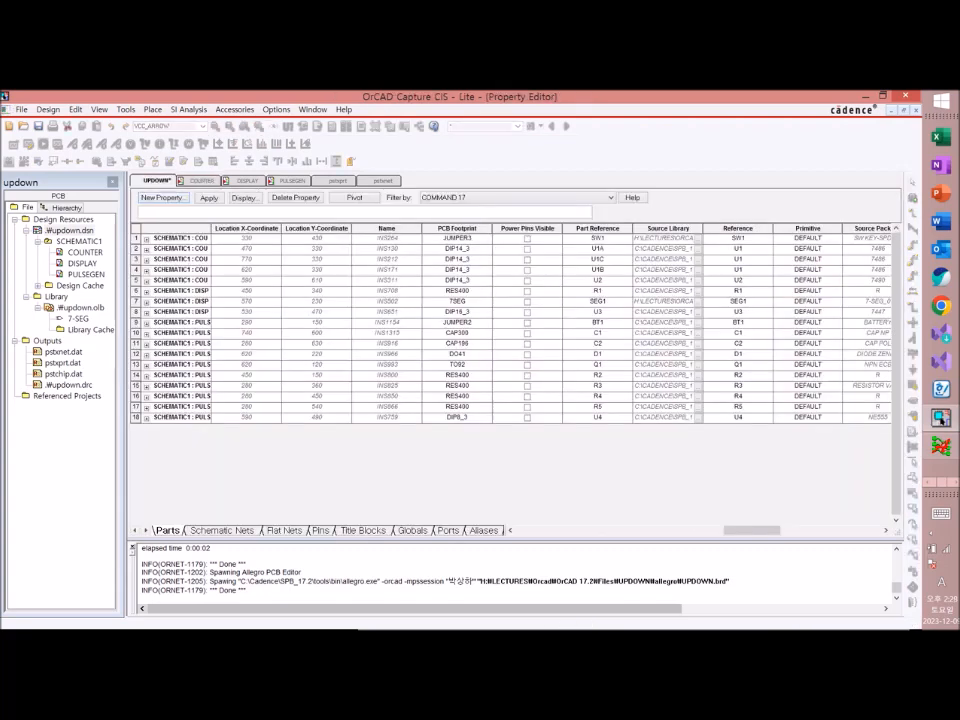
{"action": "left_click_drag", "start_coordinate": [752, 530], "coordinate": [852, 530]}
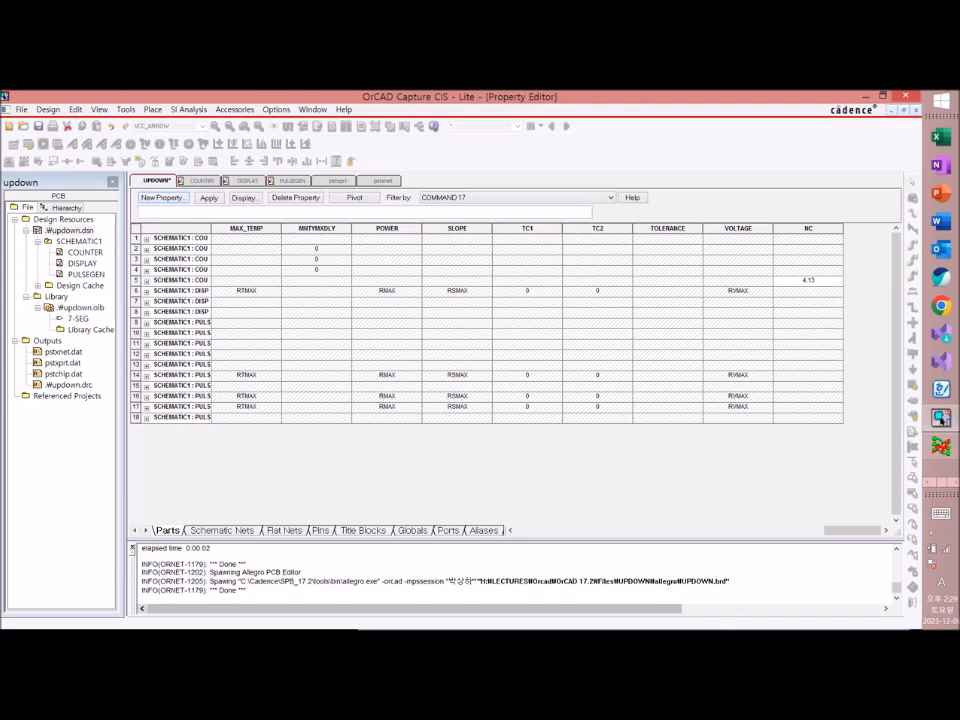
Step: Try adding a new part property named NC
{"action": "left_click", "coordinate": [162, 197]}
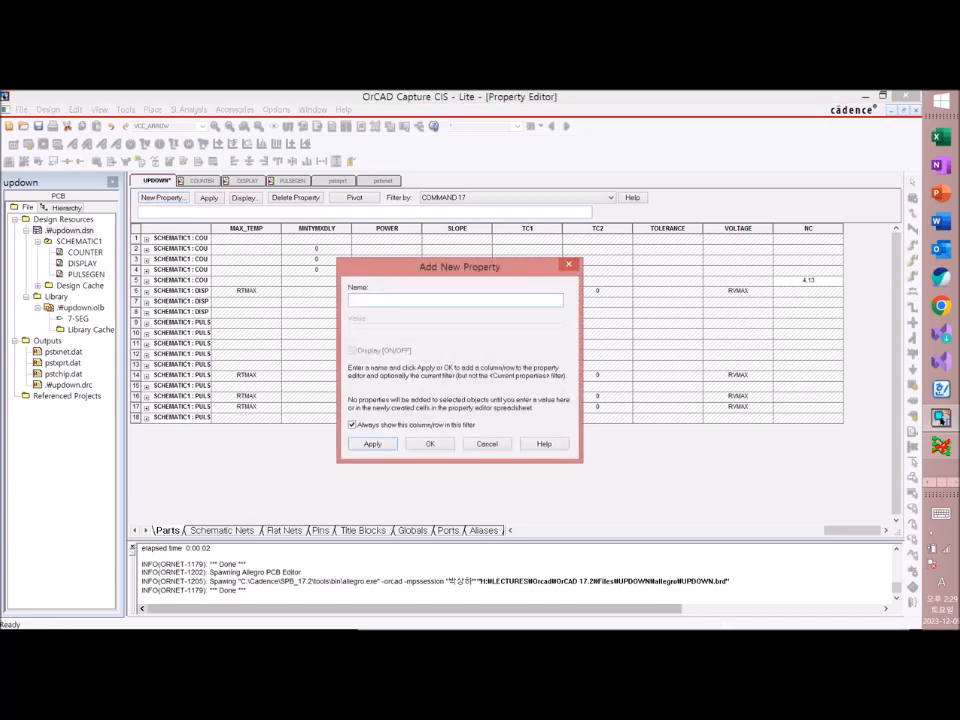
{"action": "type", "text": "NC"}
{"action": "key", "text": "Return"}
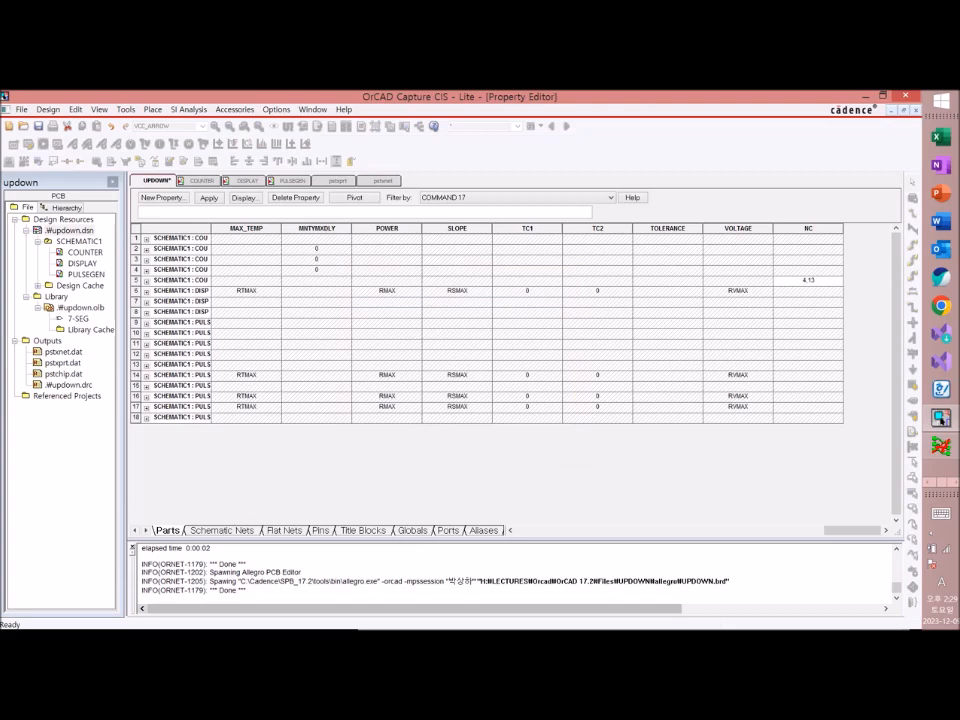
Step: Check the 7490 part's Value and its NC entry in the property table
{"action": "left_click_drag", "start_coordinate": [852, 530], "coordinate": [815, 530]}
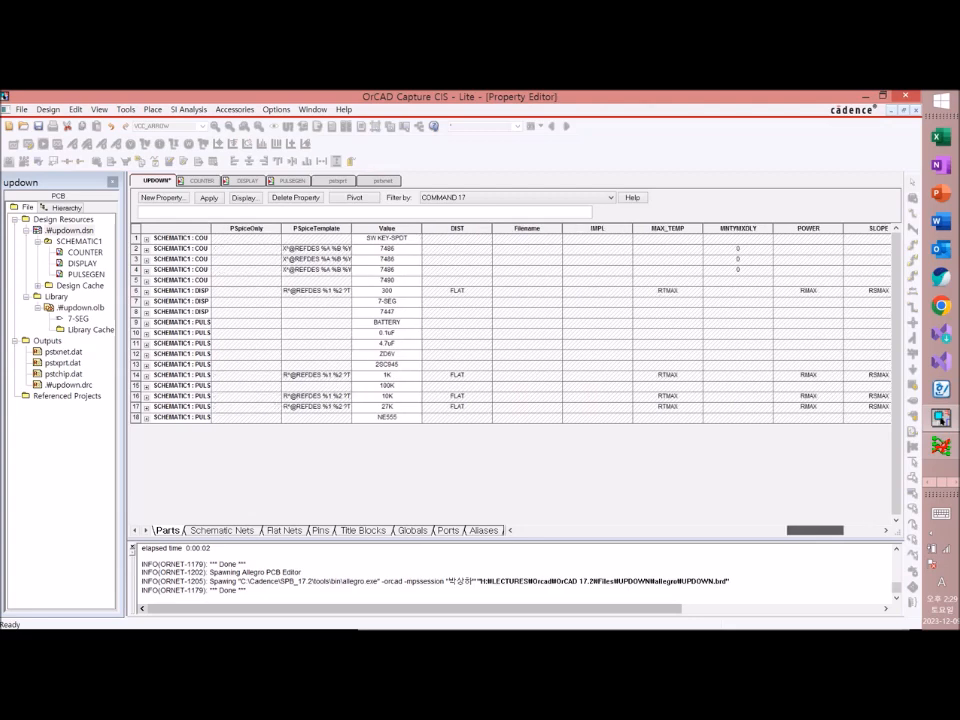
{"action": "left_click", "coordinate": [386, 280]}
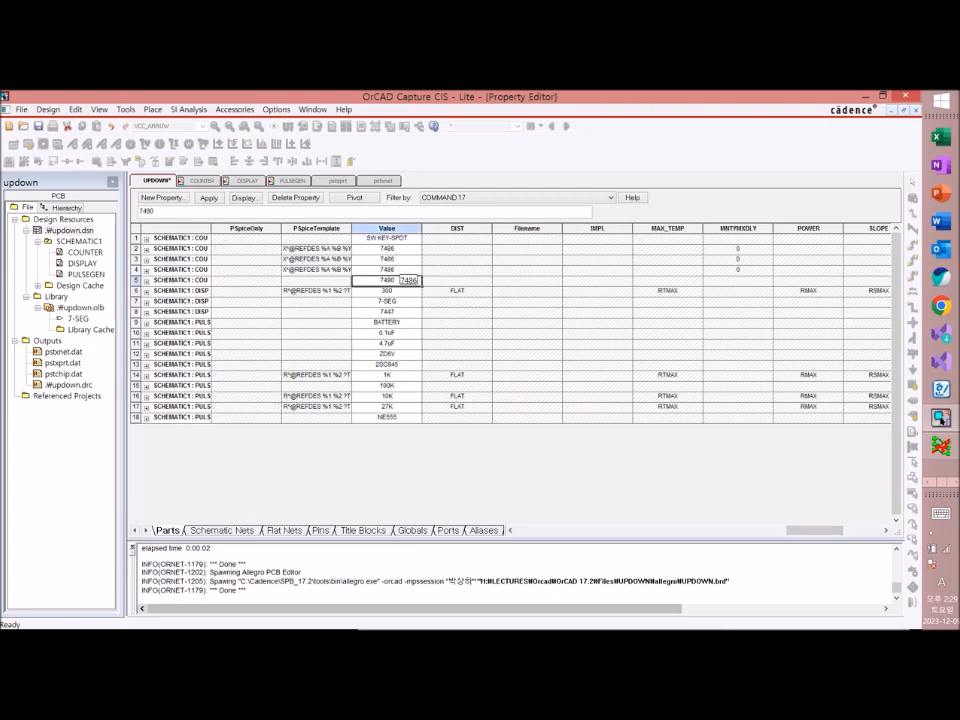
{"action": "left_click_drag", "start_coordinate": [814, 530], "coordinate": [852, 530]}
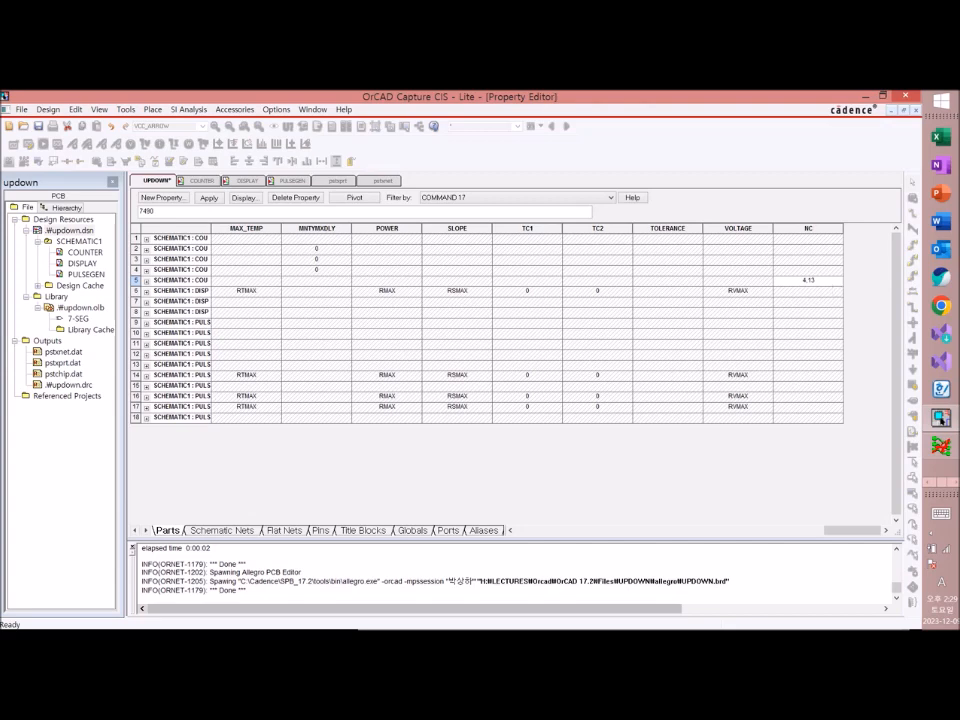
Step: Switch to the Word guide, find the Pin Count Error section, and mark the text about missing pins 4 and 13 of the 7490 in red
{"action": "key", "text": "ctrl+Tab"}
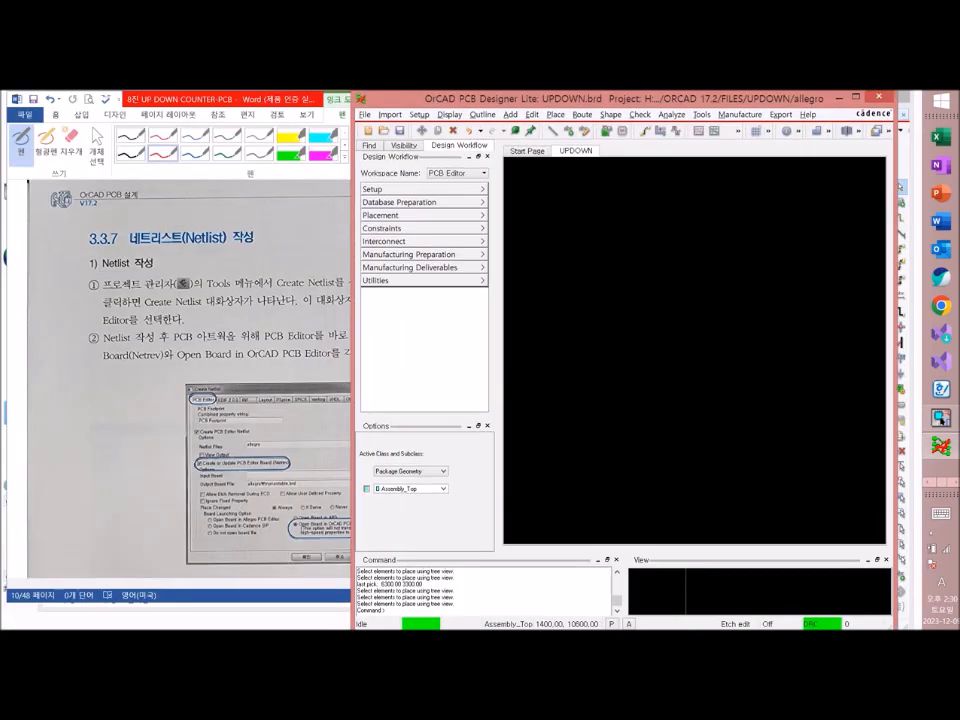
{"action": "left_click", "coordinate": [262, 312]}
{"action": "scroll", "coordinate": [262, 312], "scroll_direction": "down", "scroll_amount": 5}
{"action": "scroll", "coordinate": [265, 380], "scroll_direction": "down", "scroll_amount": 10}
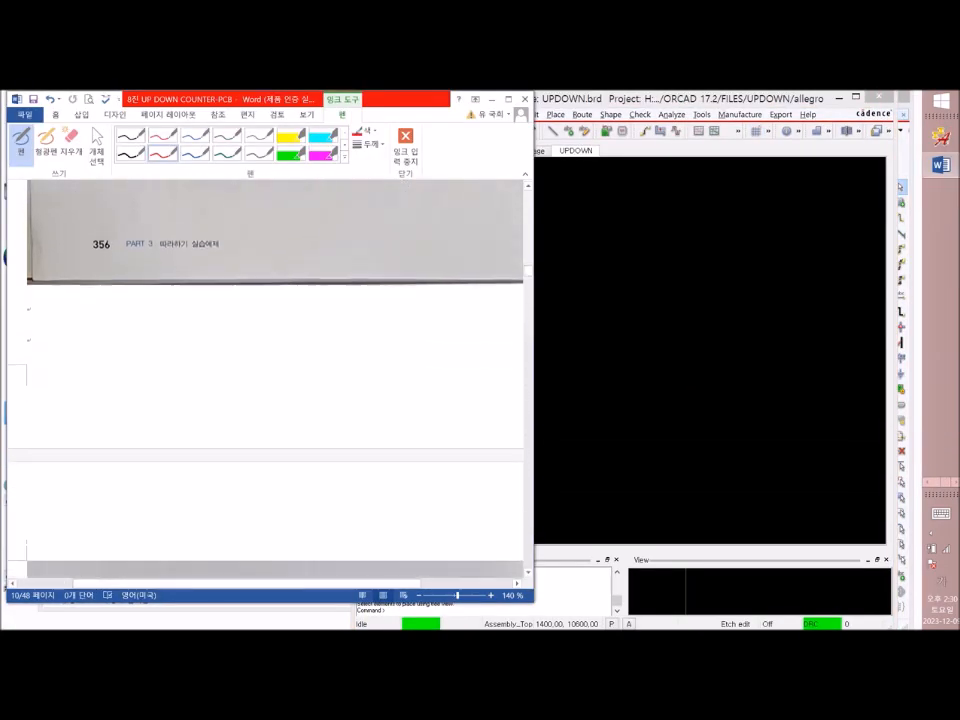
{"action": "scroll", "coordinate": [265, 380], "scroll_direction": "down", "scroll_amount": 10}
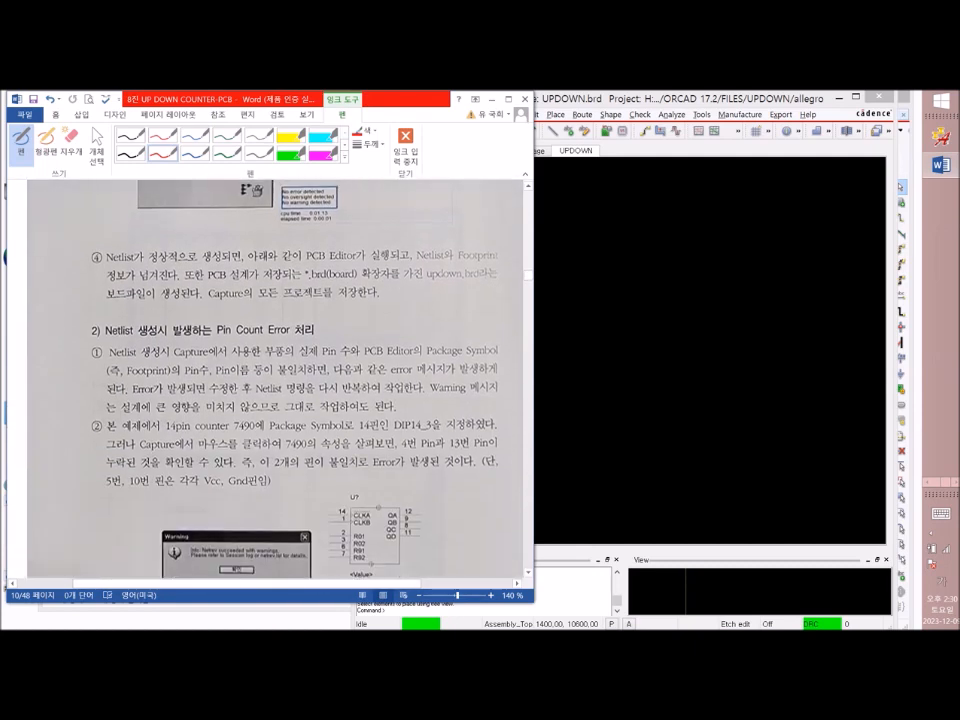
{"action": "scroll", "coordinate": [265, 380], "scroll_direction": "down", "scroll_amount": 3}
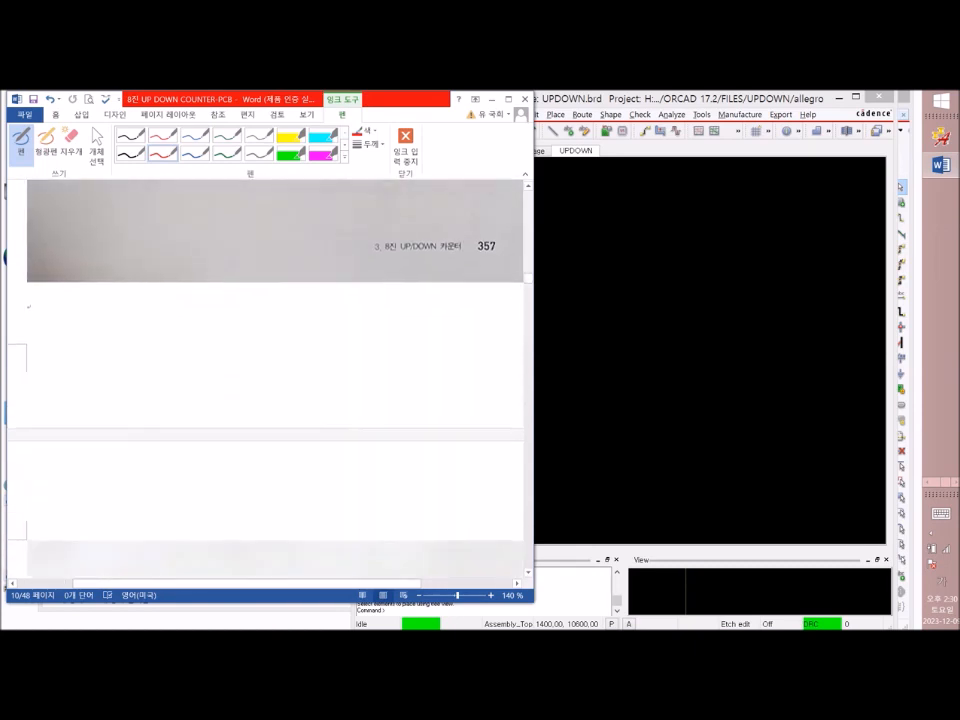
{"action": "scroll", "coordinate": [265, 380], "scroll_direction": "up", "scroll_amount": 5}
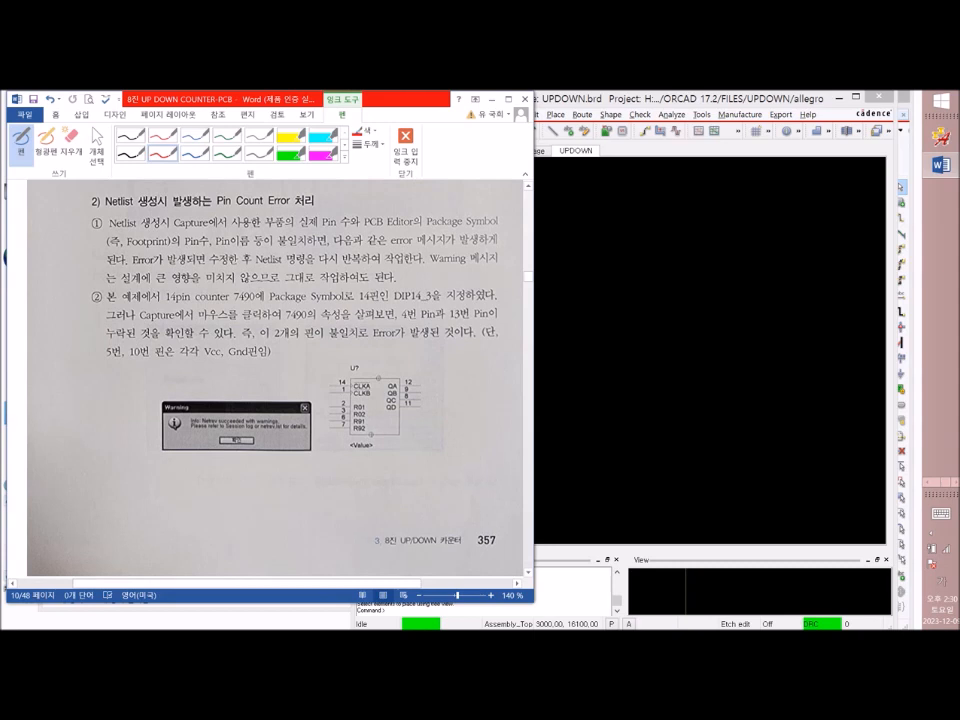
{"action": "left_click_drag", "start_coordinate": [400, 333], "coordinate": [468, 312]}
{"action": "left_click_drag", "start_coordinate": [404, 323], "coordinate": [490, 303]}
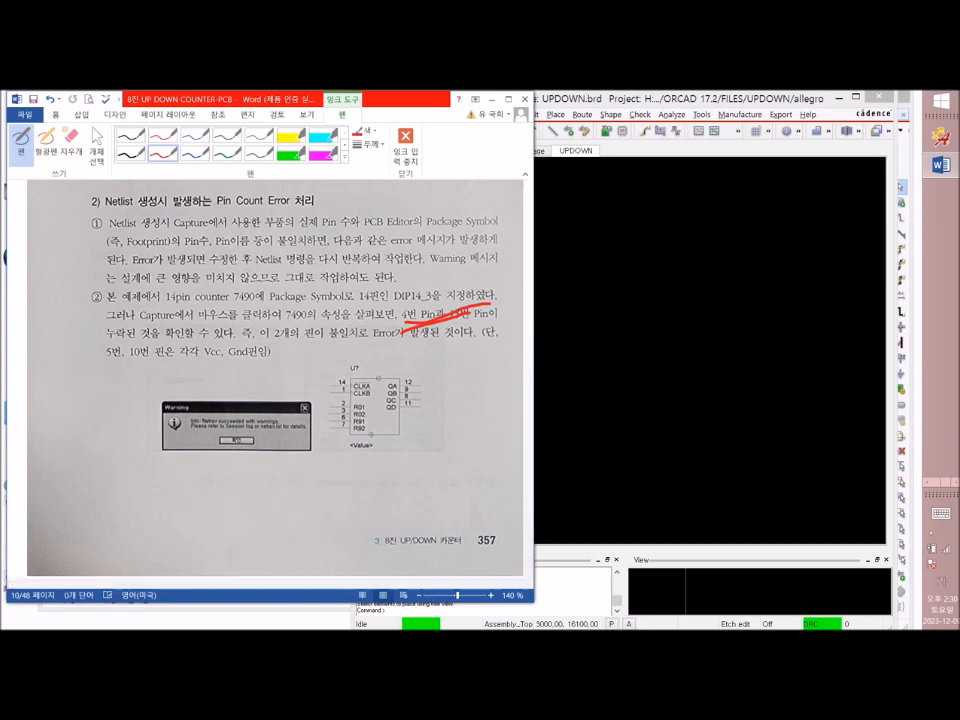
Step: Read the guide's instructions for adding the NC property to the 7490 and mark its NC entry in the property table in red
{"action": "scroll", "coordinate": [270, 380], "scroll_direction": "down", "scroll_amount": 15}
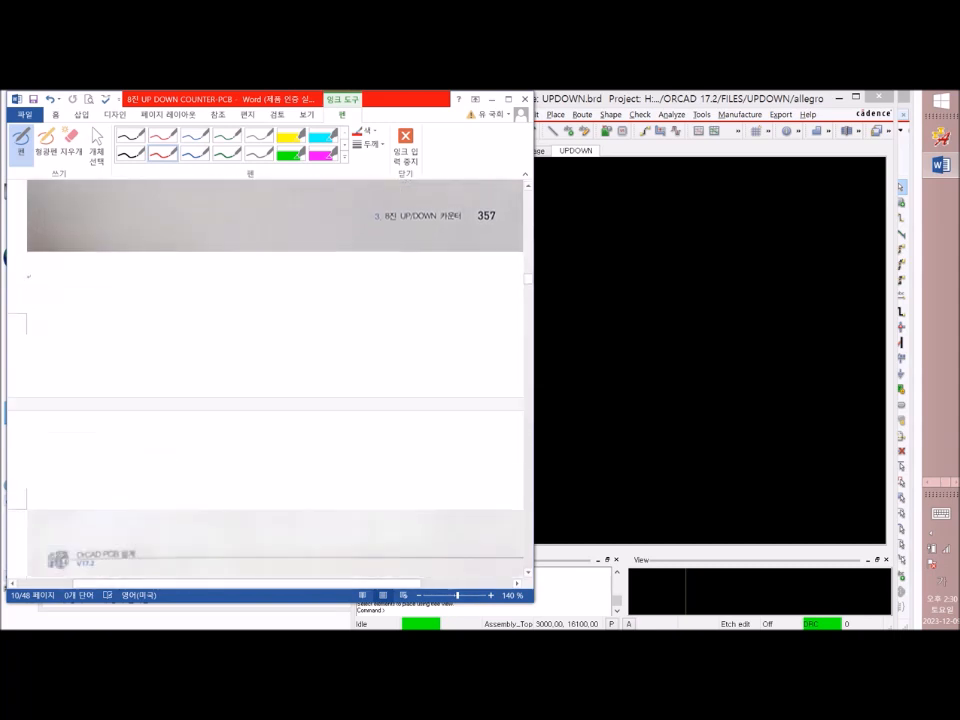
{"action": "scroll", "coordinate": [270, 380], "scroll_direction": "down", "scroll_amount": 7}
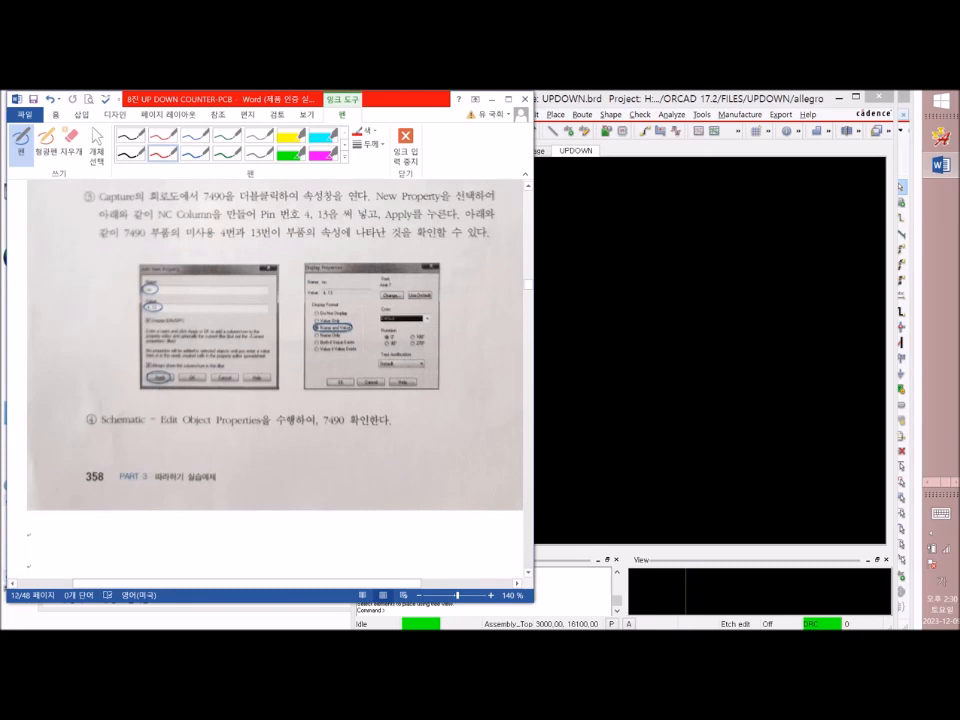
{"action": "scroll", "coordinate": [270, 380], "scroll_direction": "down", "scroll_amount": 10}
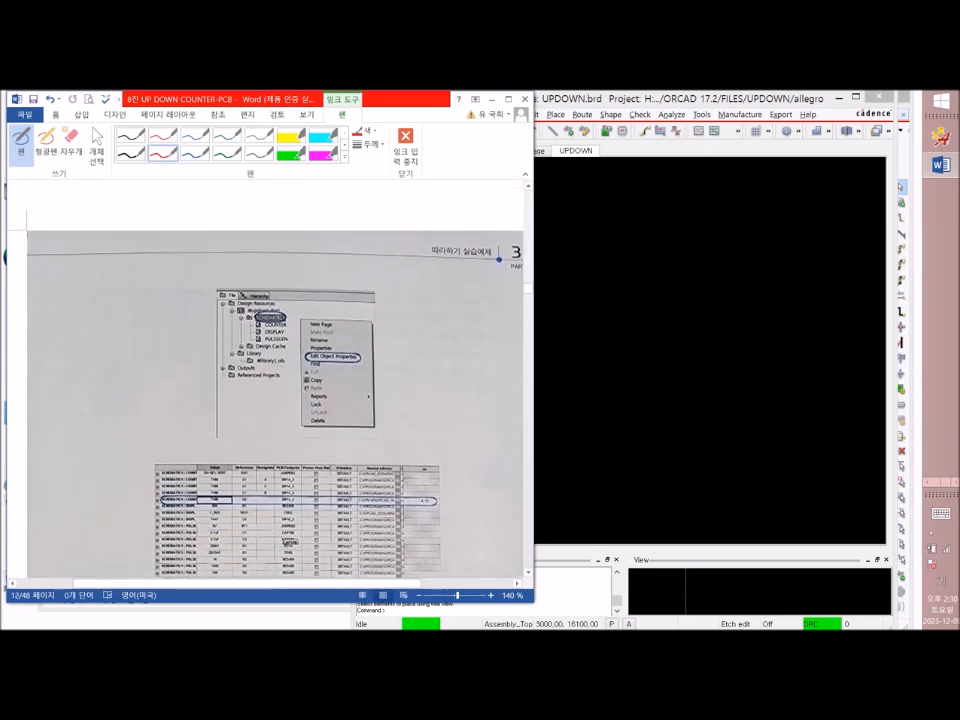
{"action": "scroll", "coordinate": [270, 380], "scroll_direction": "down", "scroll_amount": 5}
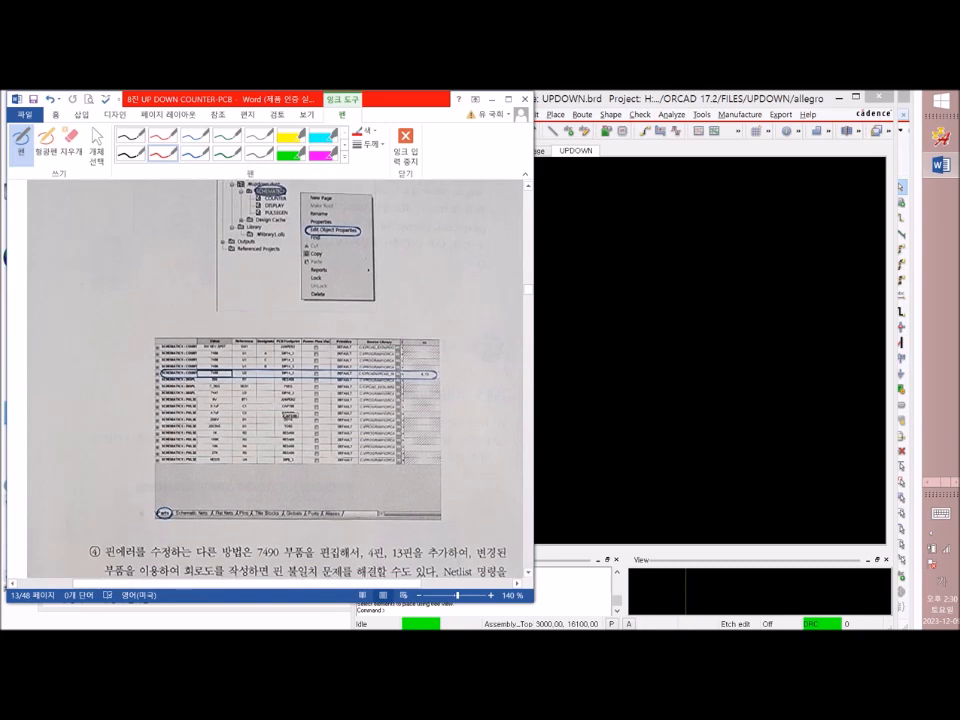
{"action": "scroll", "coordinate": [270, 380], "scroll_direction": "down", "scroll_amount": 5}
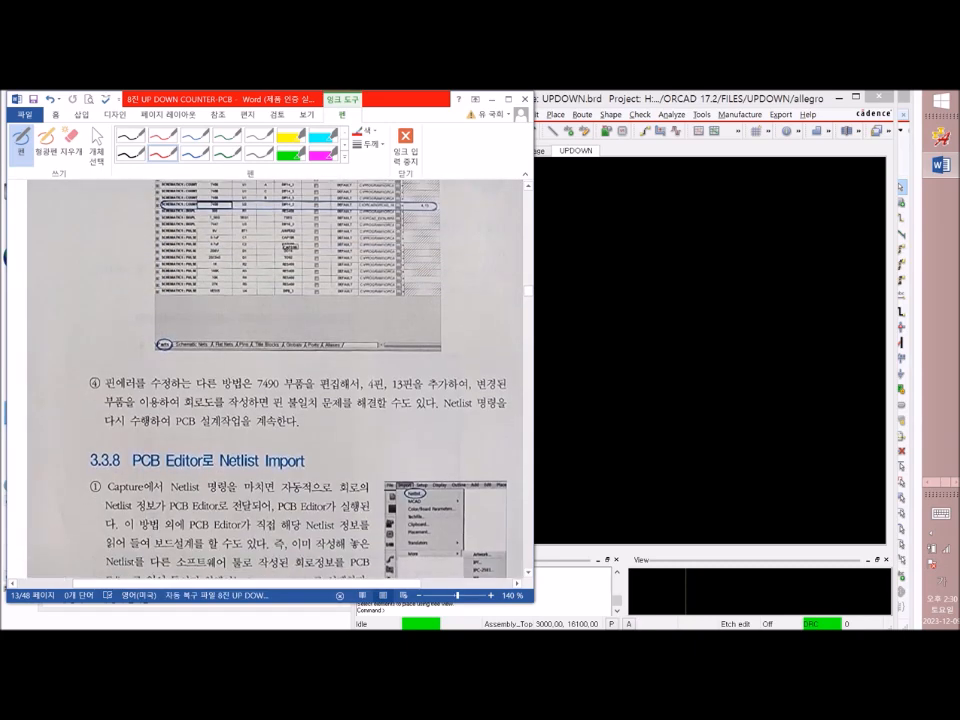
{"action": "mouse_move", "coordinate": [413, 213]}
{"action": "left_mouse_down"}
{"action": "mouse_move", "coordinate": [458, 206]}
{"action": "mouse_move", "coordinate": [414, 193]}
{"action": "mouse_move", "coordinate": [397, 215]}
{"action": "mouse_move", "coordinate": [412, 224]}
{"action": "left_mouse_up"}
Step: In section 3.3.8 of the guide, underline Import in the heading and the Import - Netlist instruction in red
{"action": "scroll", "coordinate": [270, 380], "scroll_direction": "down", "scroll_amount": 5}
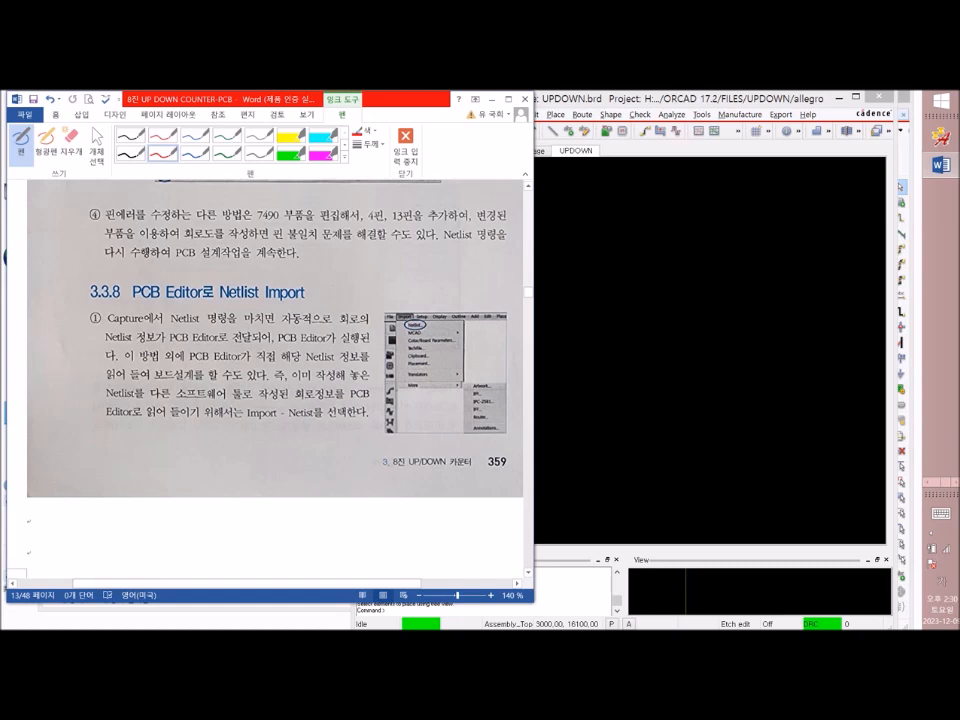
{"action": "left_click_drag", "start_coordinate": [265, 301], "coordinate": [301, 298]}
{"action": "left_click_drag", "start_coordinate": [250, 422], "coordinate": [315, 425]}
{"action": "scroll", "coordinate": [270, 380], "scroll_direction": "down", "scroll_amount": 10}
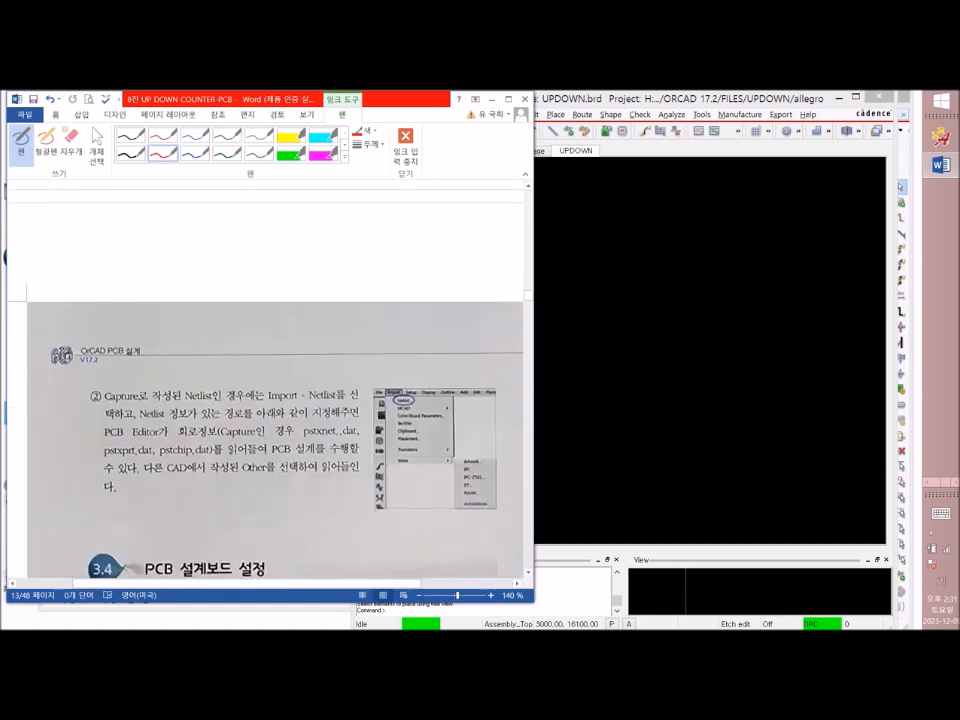